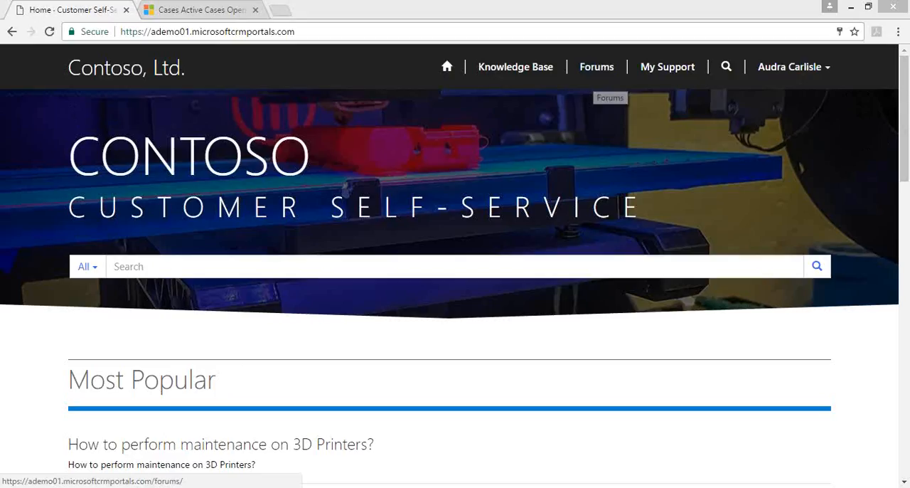
- Open the top-rated article "How to perform maintenance on 3D Printers?" and read through its product list
{"action": "scroll", "coordinate": [905, 178], "scroll_direction": "down", "scroll_amount": 1}
{"action": "scroll", "coordinate": [905, 178], "scroll_direction": "down", "scroll_amount": 6}
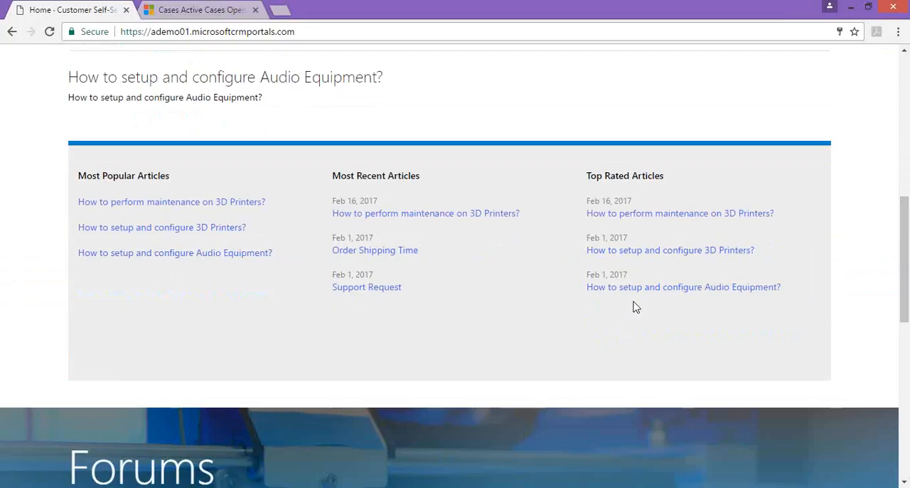
{"action": "left_click", "coordinate": [637, 221]}
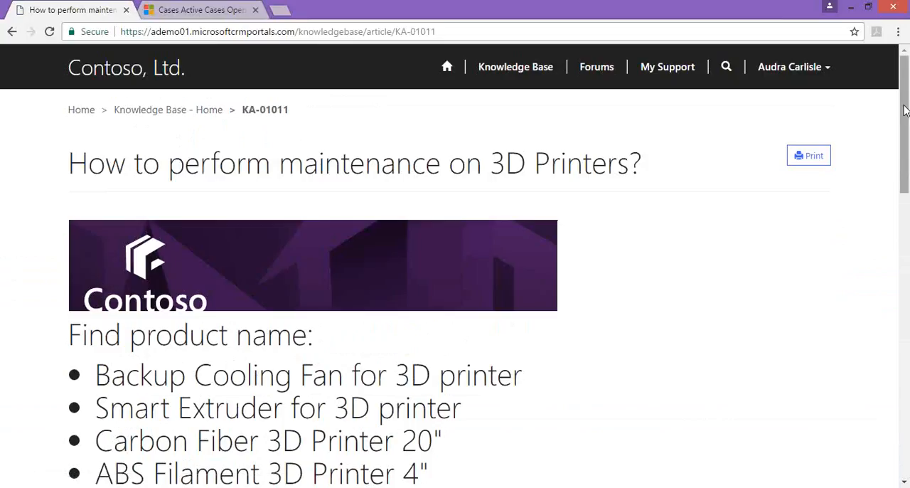
{"action": "left_click_drag", "start_coordinate": [905, 118], "coordinate": [903, 187]}
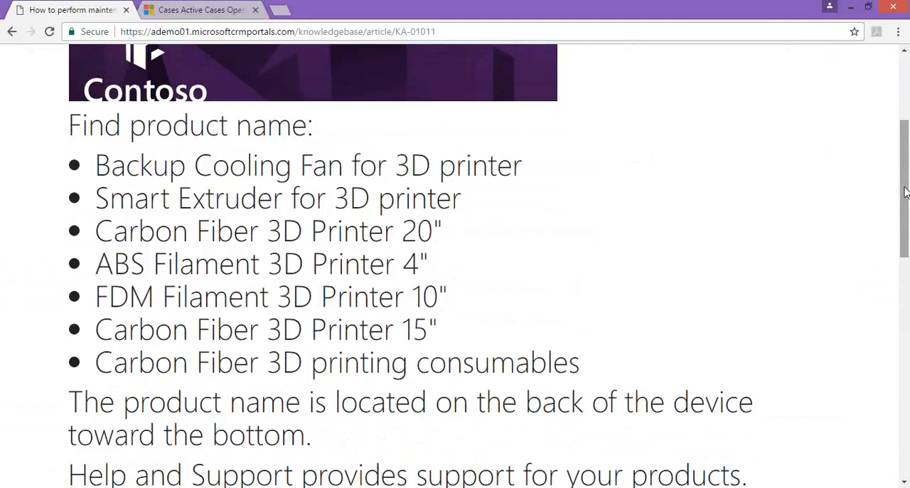
{"action": "left_click_drag", "start_coordinate": [902, 189], "coordinate": [900, 121]}
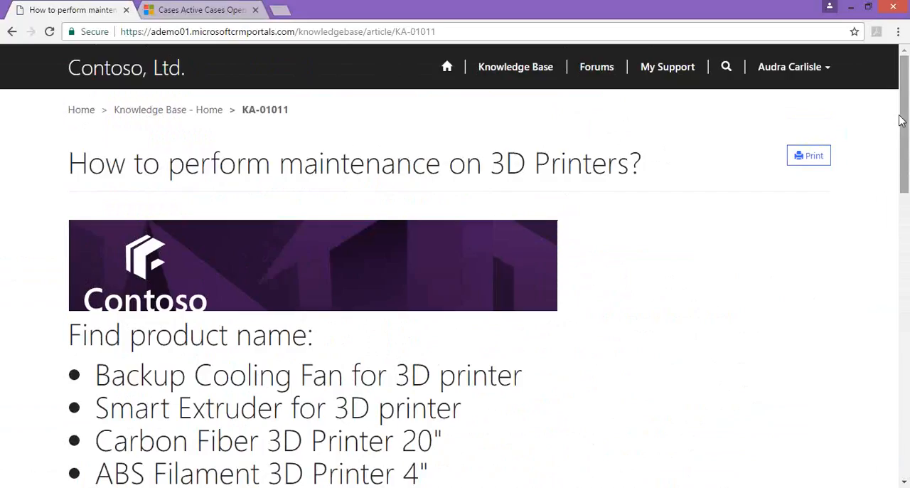
- Start a new support case from the portal home page and enter "3D Printer Help" as its title
{"action": "left_click", "coordinate": [448, 66]}
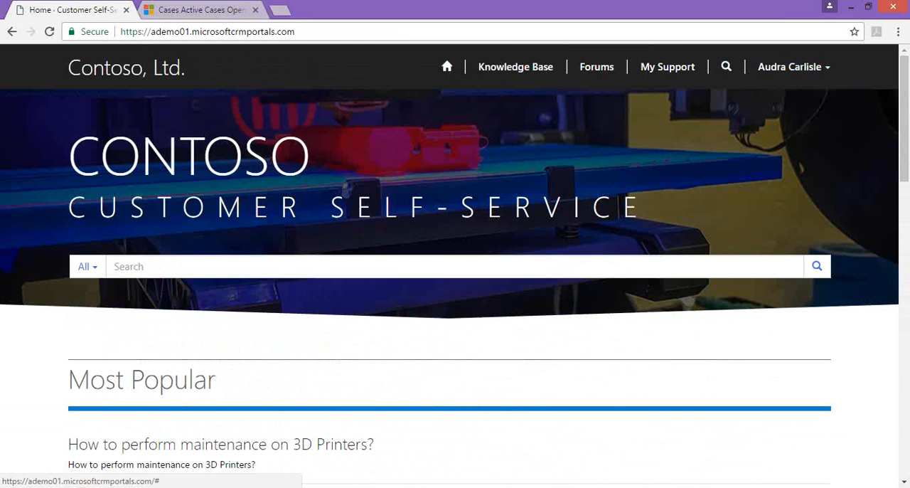
{"action": "left_click_drag", "start_coordinate": [904, 94], "coordinate": [904, 338]}
{"action": "left_click", "coordinate": [487, 390]}
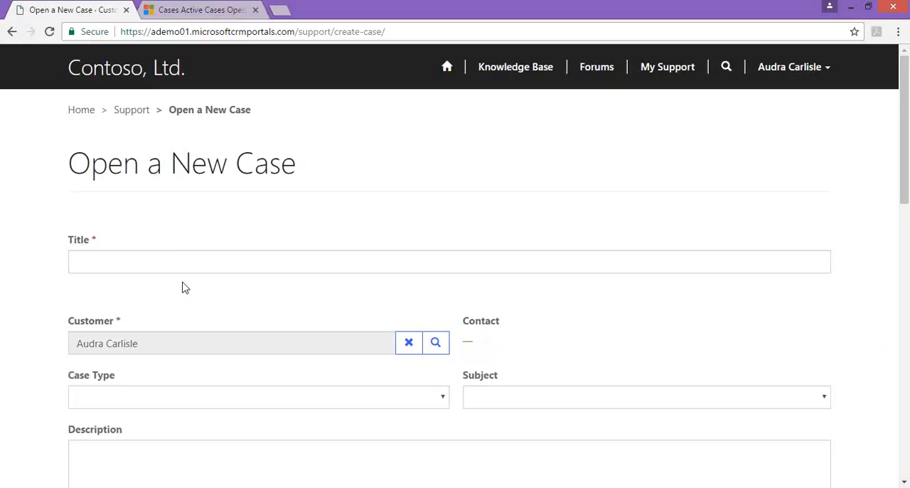
{"action": "left_click", "coordinate": [177, 263]}
{"action": "type", "text": "3"}
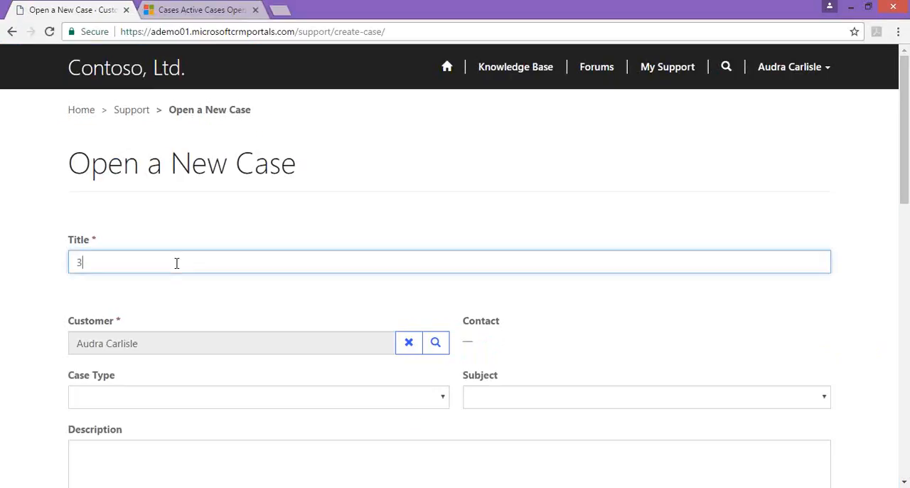
{"action": "type", "text": "D Printer Help"}
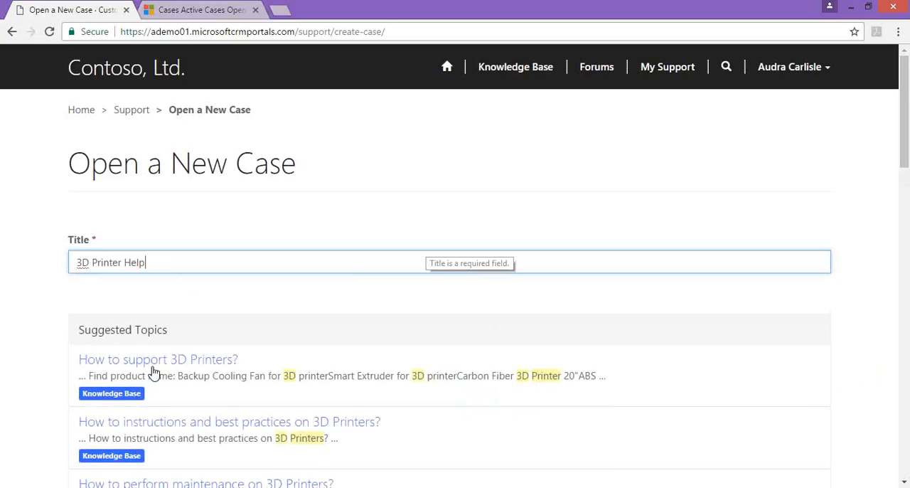
- Set the new case's type to Problem and its subject to Service
{"action": "left_click_drag", "start_coordinate": [904, 89], "coordinate": [903, 125]}
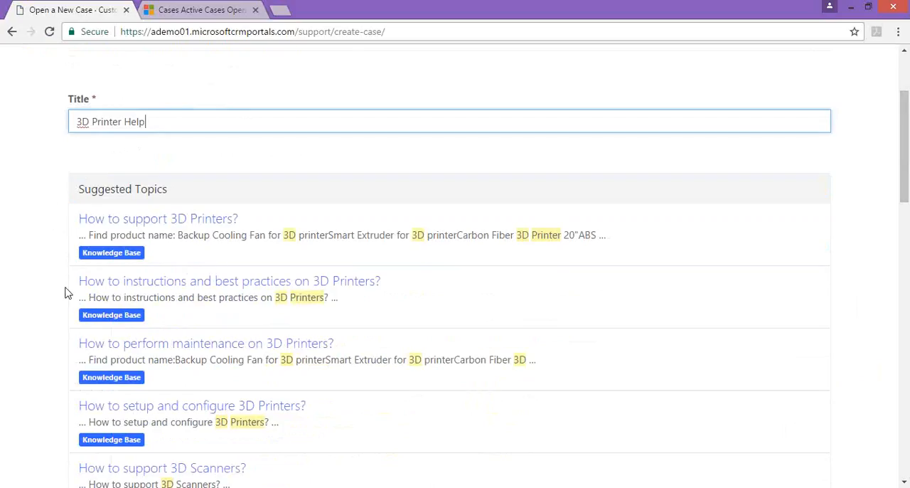
{"action": "left_click_drag", "start_coordinate": [904, 137], "coordinate": [897, 256]}
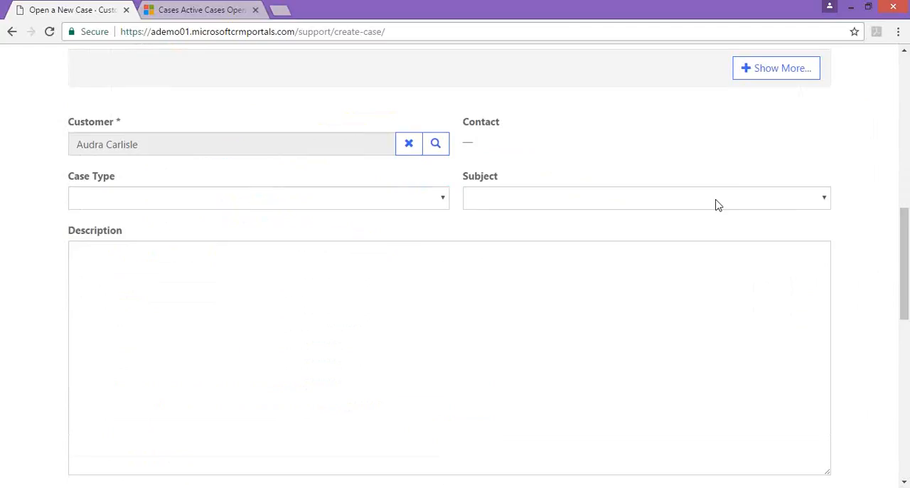
{"action": "left_click", "coordinate": [209, 199]}
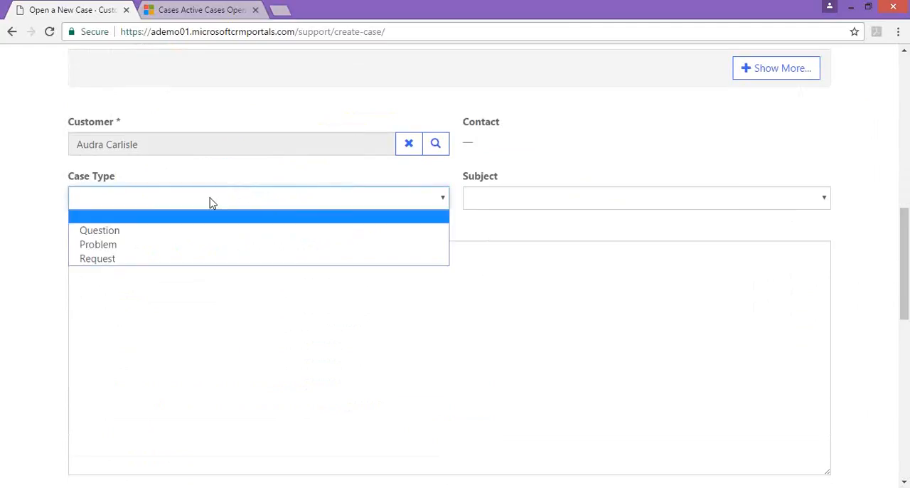
{"action": "left_click", "coordinate": [112, 242]}
{"action": "left_click", "coordinate": [513, 202]}
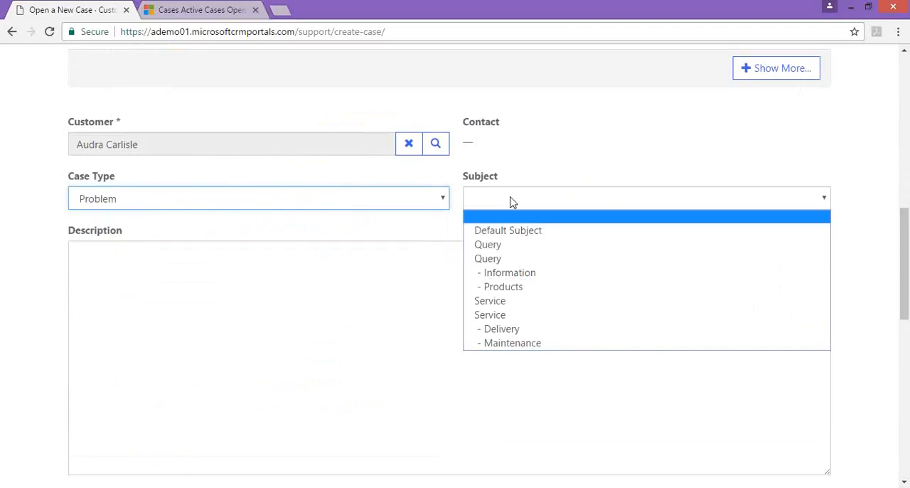
{"action": "left_click", "coordinate": [491, 305]}
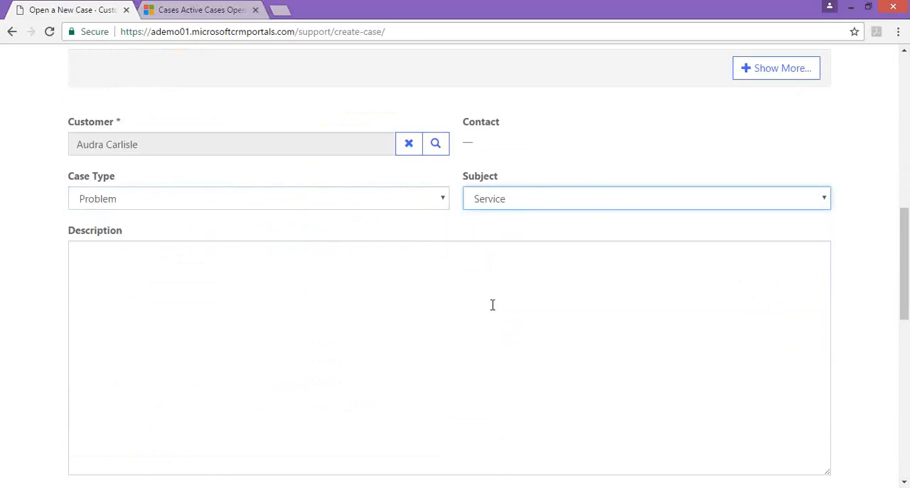
- Enter the case description "I have attempted to resolve on my own. Can you please have an agent reach out?"
{"action": "left_click", "coordinate": [123, 299]}
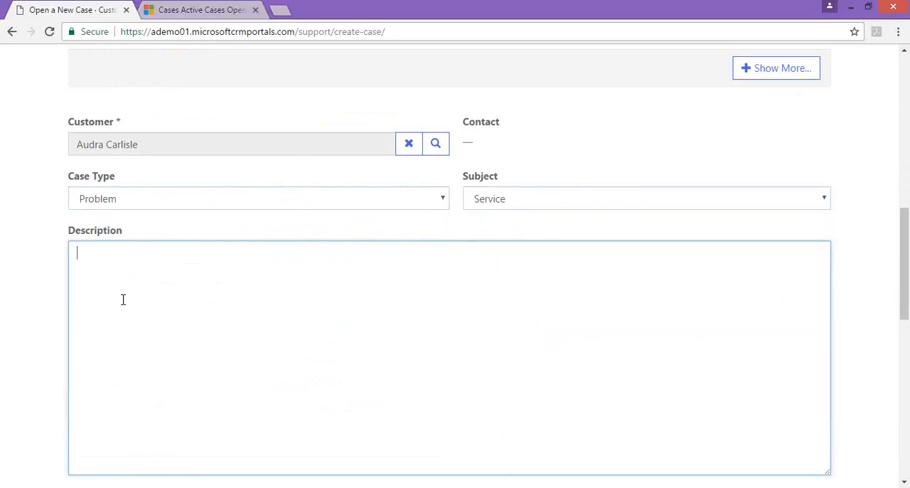
{"action": "type", "text": "I have "}
{"action": "type", "text": "attempted ot t"}
{"action": "key", "text": "BackSpace"}
{"action": "key", "text": "BackSpace"}
{"action": "key", "text": "BackSpace"}
{"action": "key", "text": "BackSpace"}
{"action": "type", "text": "to resolve on my "}
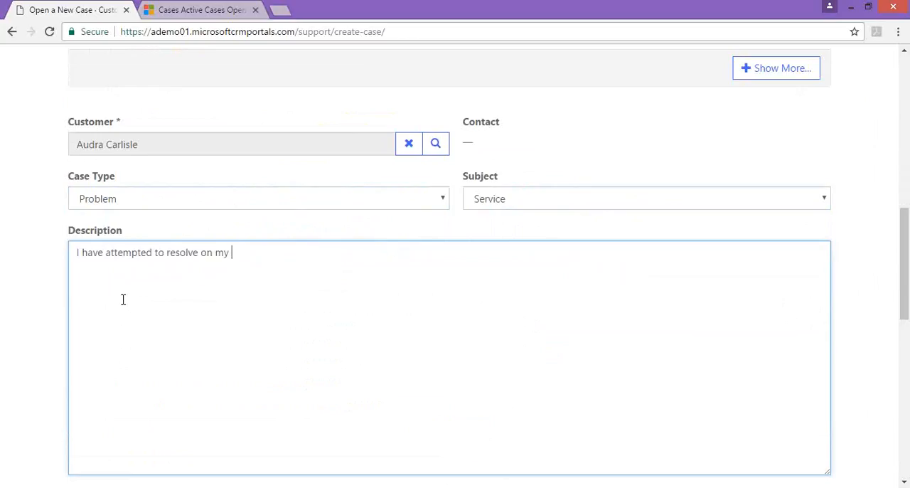
{"action": "type", "text": "own. Can you please "}
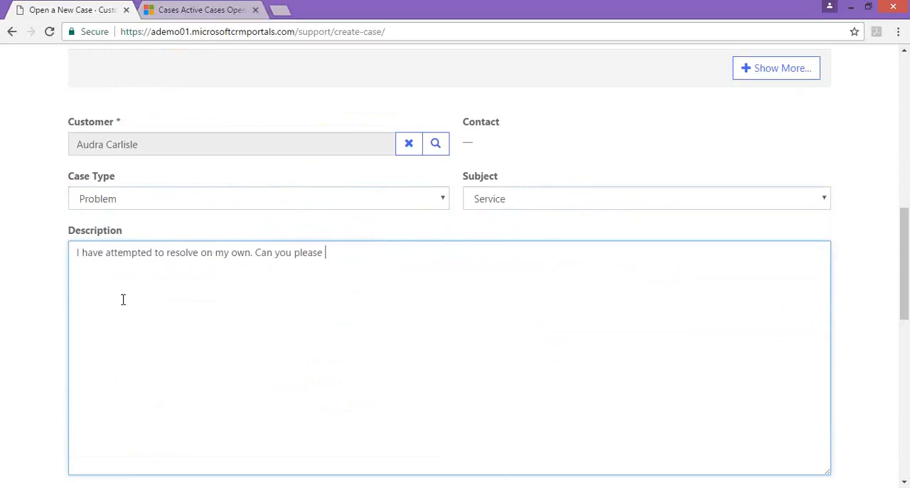
{"action": "type", "text": "have a n agent reach out?"}
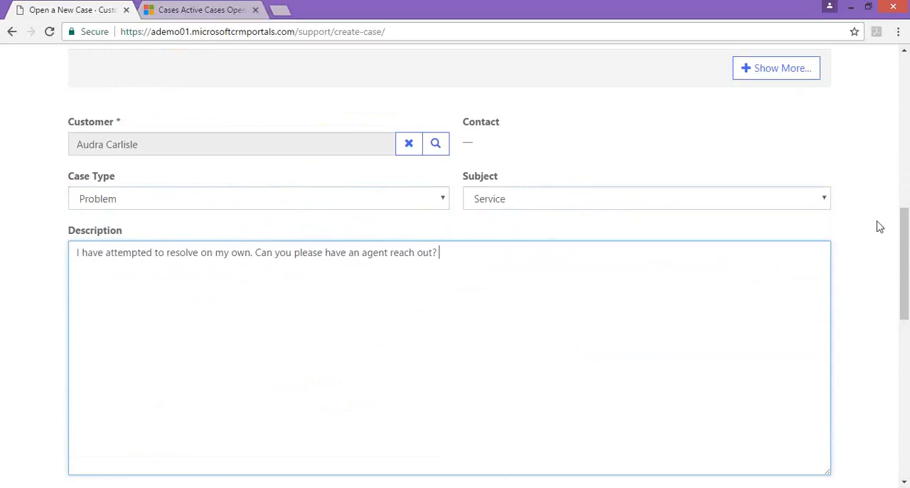
- Submit the new case without an attachment and review it in the list of open support cases
{"action": "left_click_drag", "start_coordinate": [904, 238], "coordinate": [901, 283]}
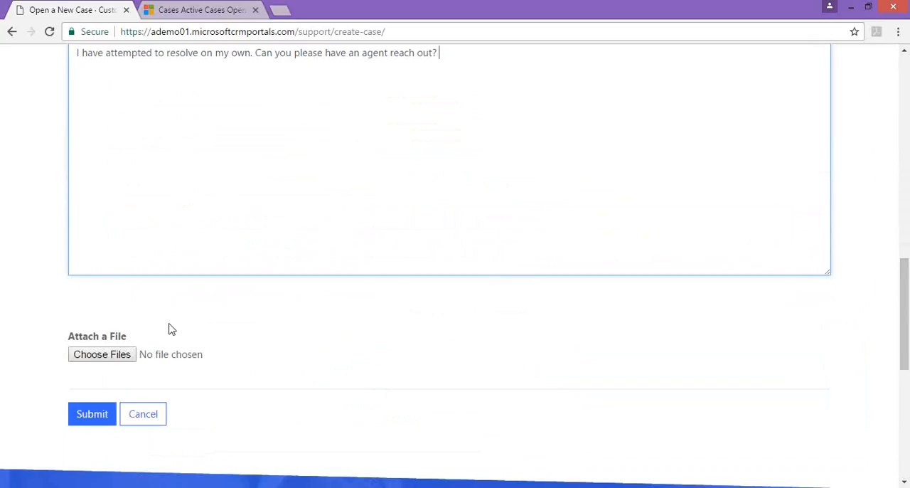
{"action": "left_click", "coordinate": [98, 419]}
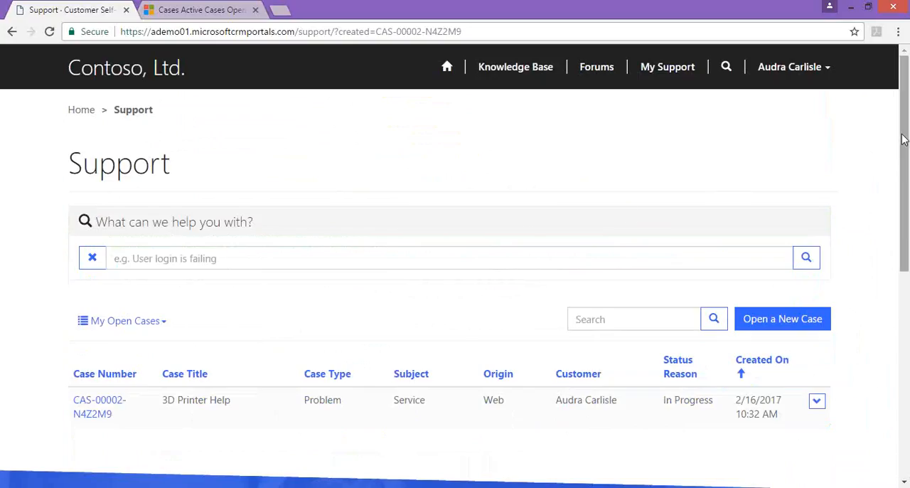
{"action": "left_click_drag", "start_coordinate": [901, 137], "coordinate": [901, 180]}
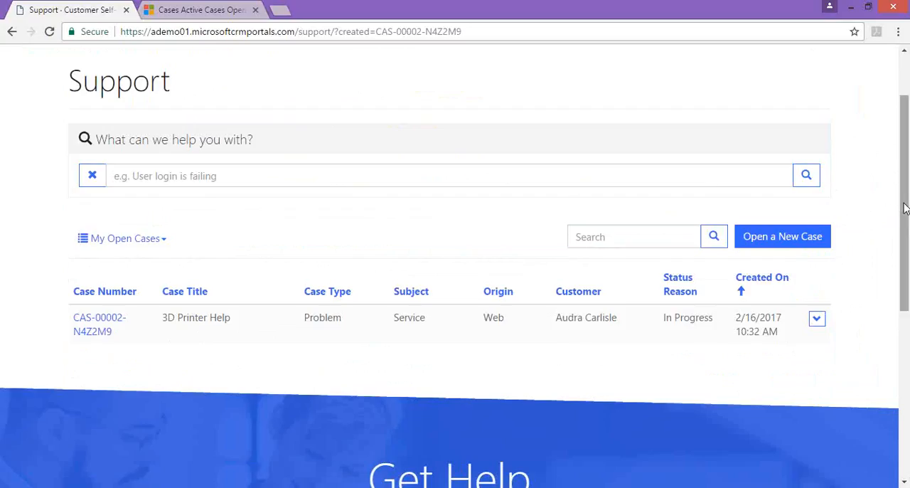
{"action": "scroll", "coordinate": [905, 208], "scroll_direction": "up", "scroll_amount": 2}
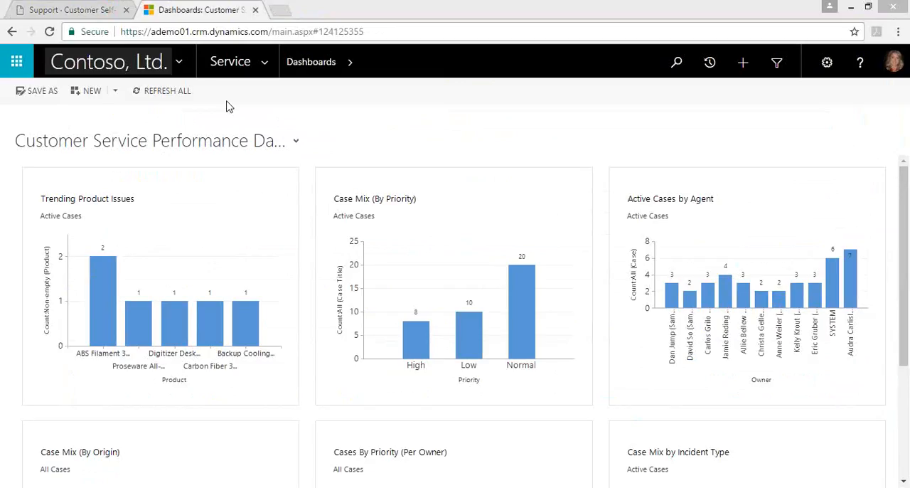
- Pin the Customer Service Performance Dashboard among the recent records in Dynamics 365
{"action": "left_click", "coordinate": [264, 71]}
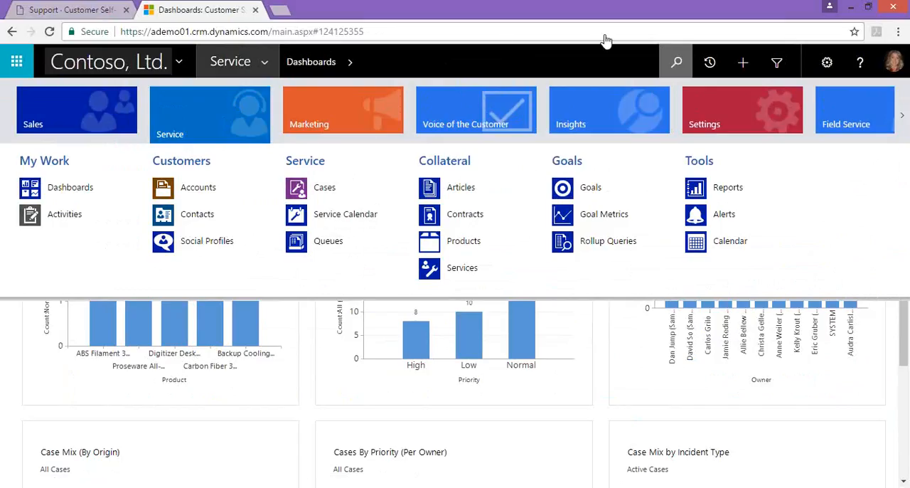
{"action": "left_click", "coordinate": [675, 65]}
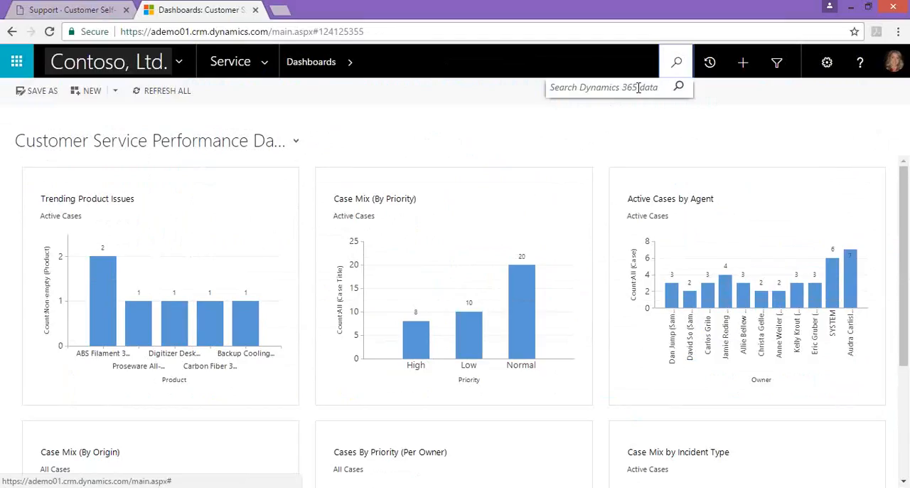
{"action": "left_click", "coordinate": [710, 76]}
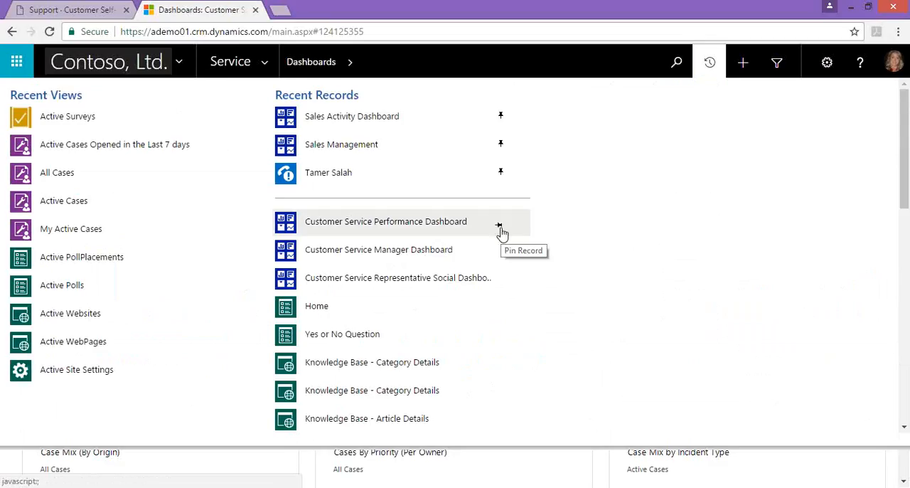
{"action": "left_click", "coordinate": [499, 226]}
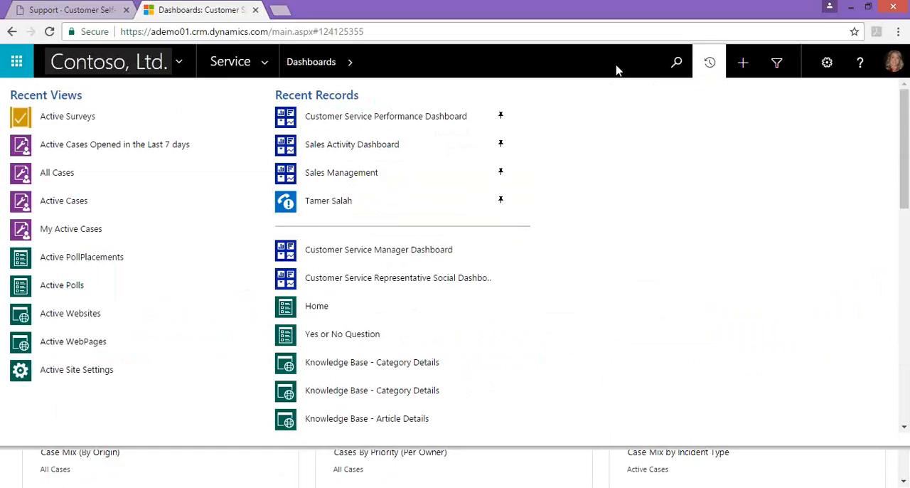
{"action": "left_click", "coordinate": [742, 62]}
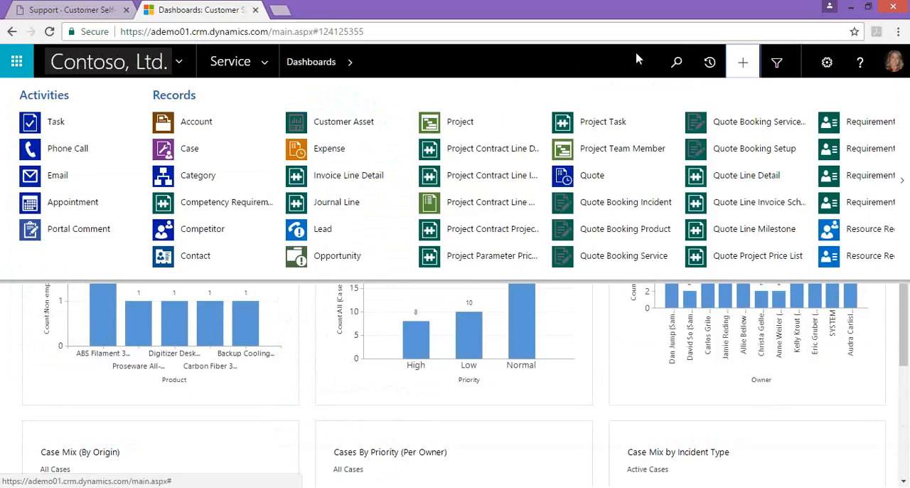
{"action": "left_click", "coordinate": [249, 151]}
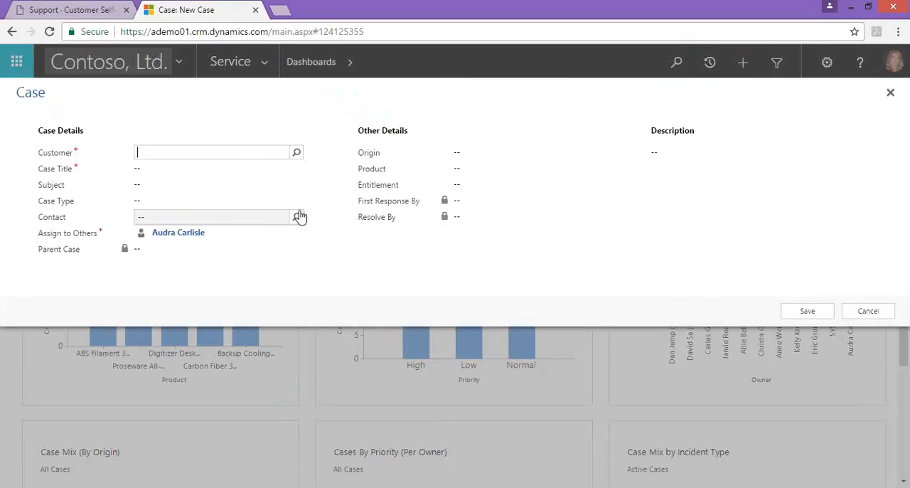
{"action": "left_click", "coordinate": [867, 312]}
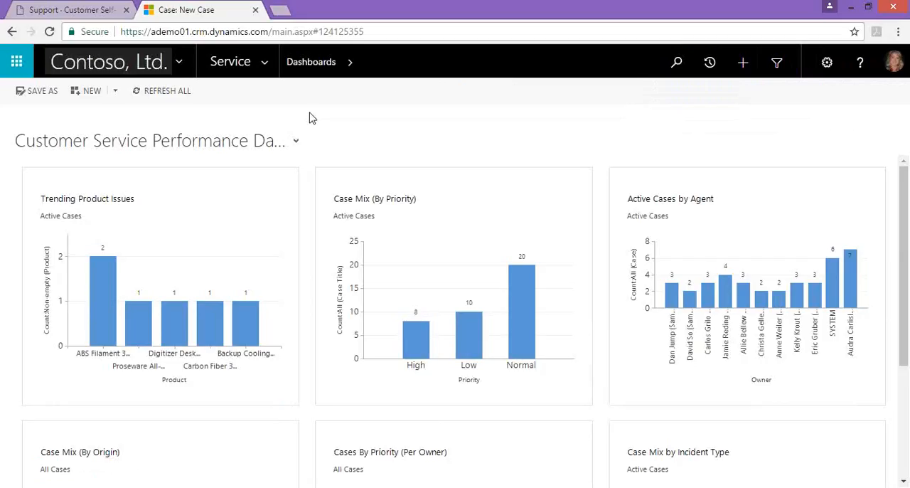
- Look over the available system dashboards, then examine the Case Mix (By Origin) and Cases By Priority (Per Owner) charts
{"action": "left_click", "coordinate": [296, 141]}
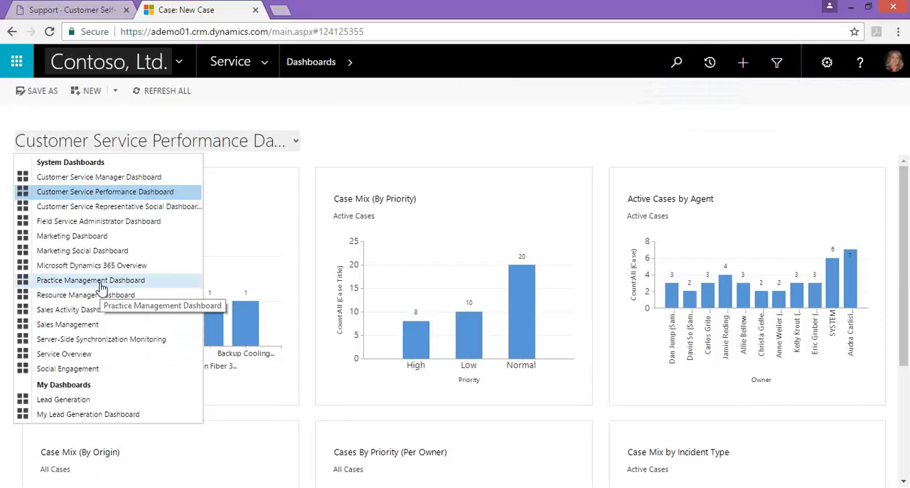
{"action": "left_click", "coordinate": [417, 140]}
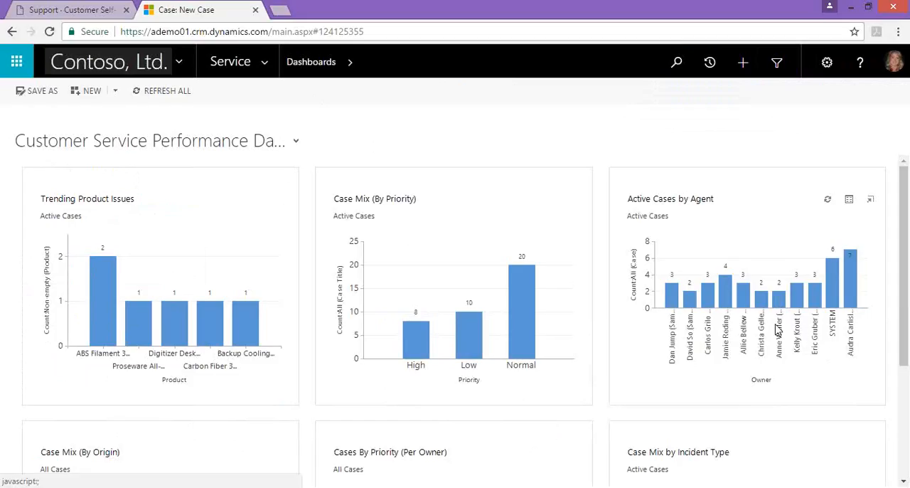
{"action": "left_click_drag", "start_coordinate": [900, 276], "coordinate": [897, 395]}
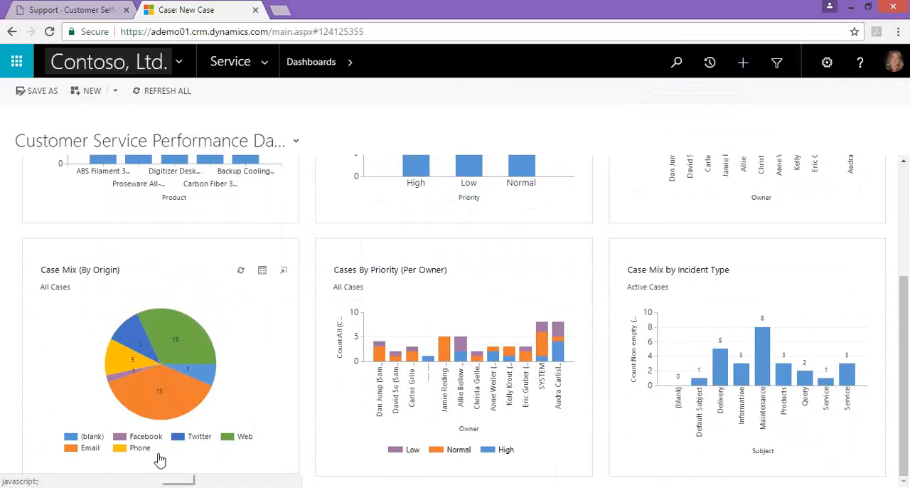
{"action": "mouse_move", "coordinate": [124, 395]}
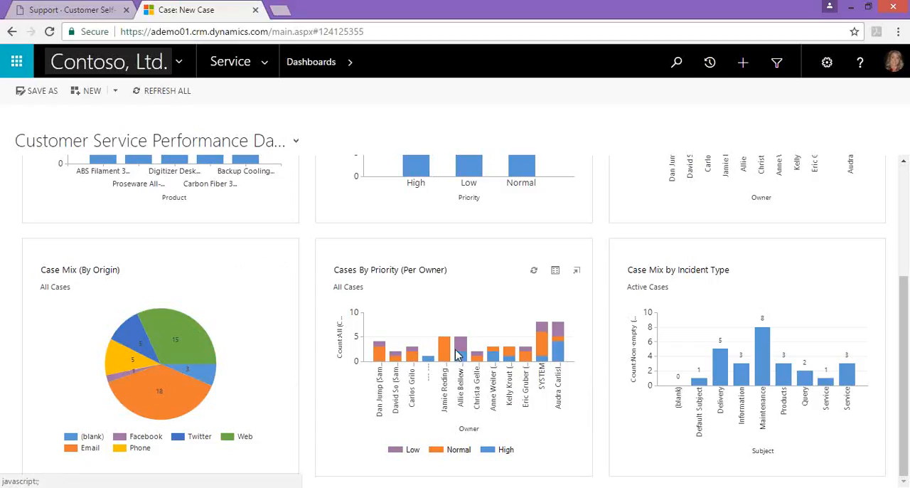
{"action": "mouse_move", "coordinate": [464, 355]}
- Open the records behind the Case Mix (By Origin) chart, filter them to Web cases and maximize the window
{"action": "left_click", "coordinate": [262, 273]}
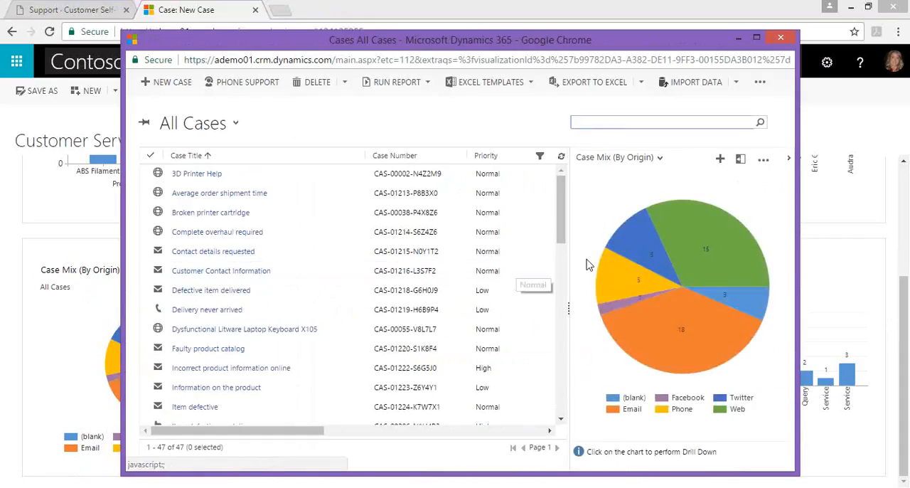
{"action": "left_click", "coordinate": [739, 247]}
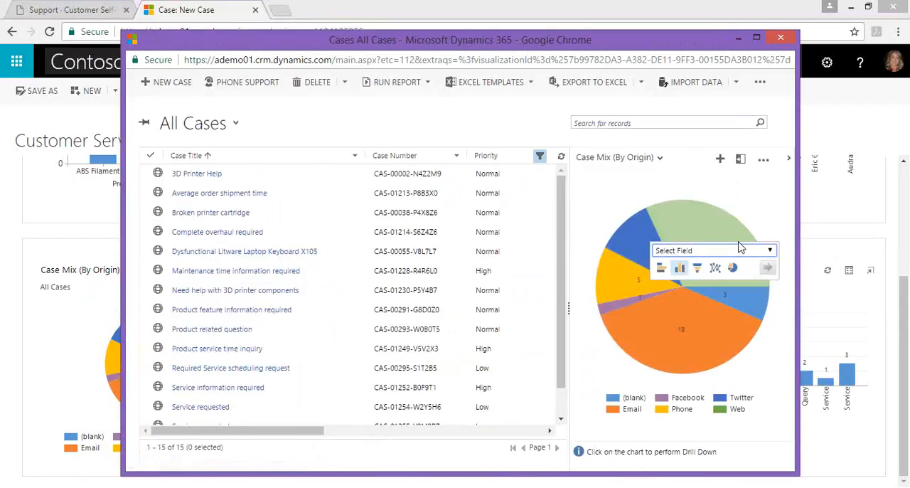
{"action": "left_click", "coordinate": [756, 37]}
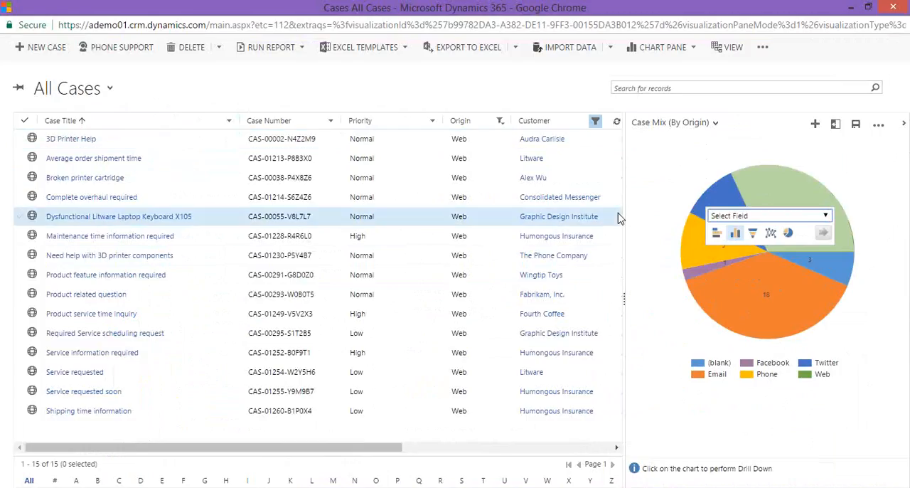
- Clear the Web filter from the chart's case records, close their window and return to the first row of dashboard charts
{"action": "left_click", "coordinate": [636, 218]}
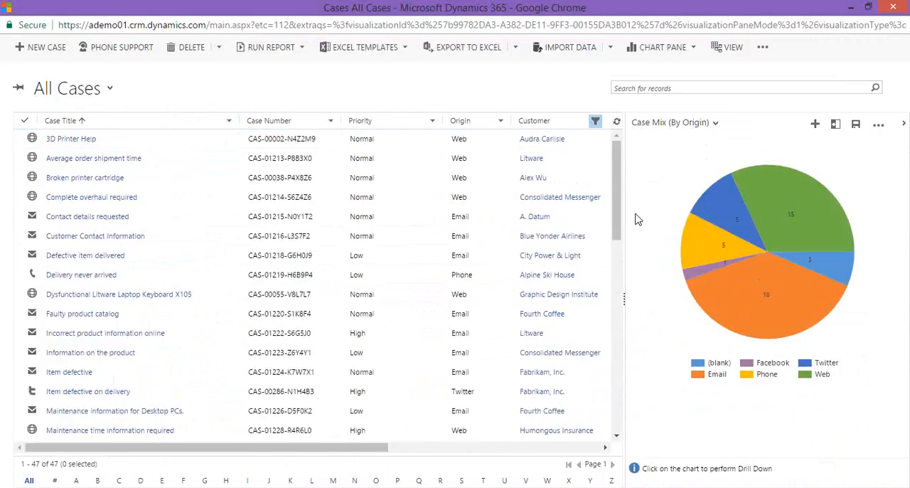
{"action": "left_click", "coordinate": [892, 7]}
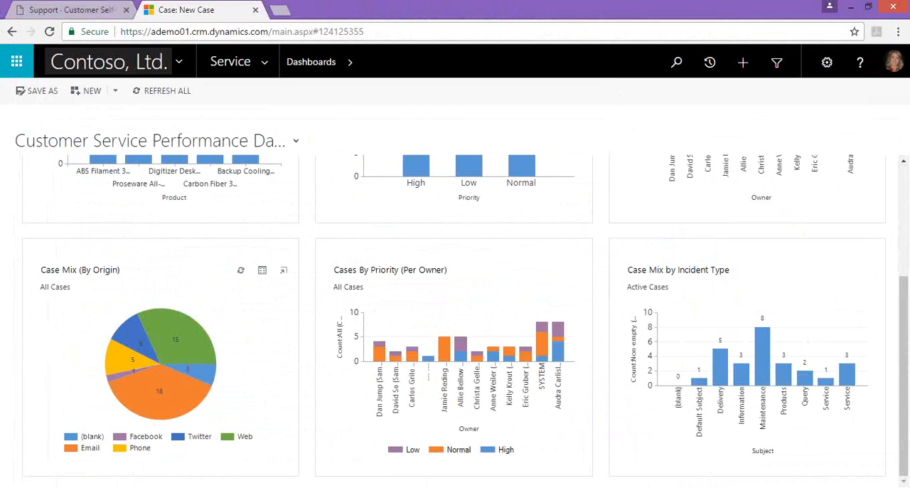
{"action": "left_click", "coordinate": [904, 207]}
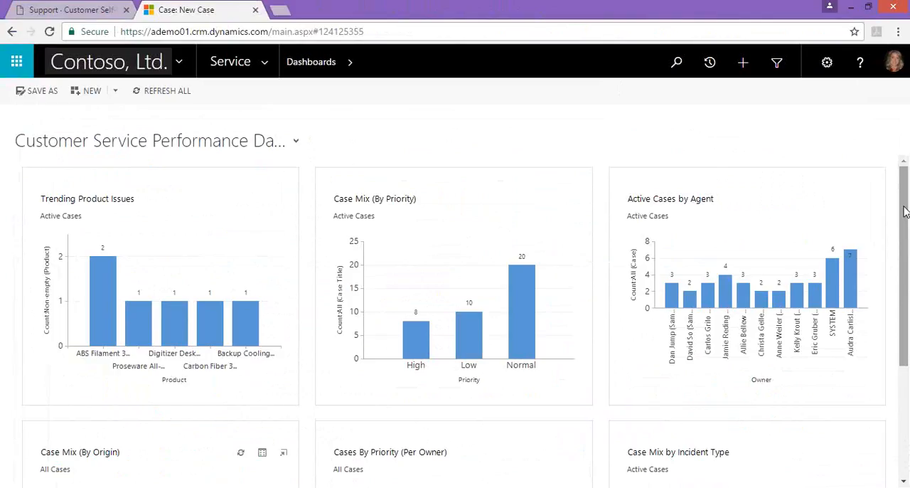
- Open the Cases list of the Service area and switch it to the Active Cases view
{"action": "left_click", "coordinate": [264, 66]}
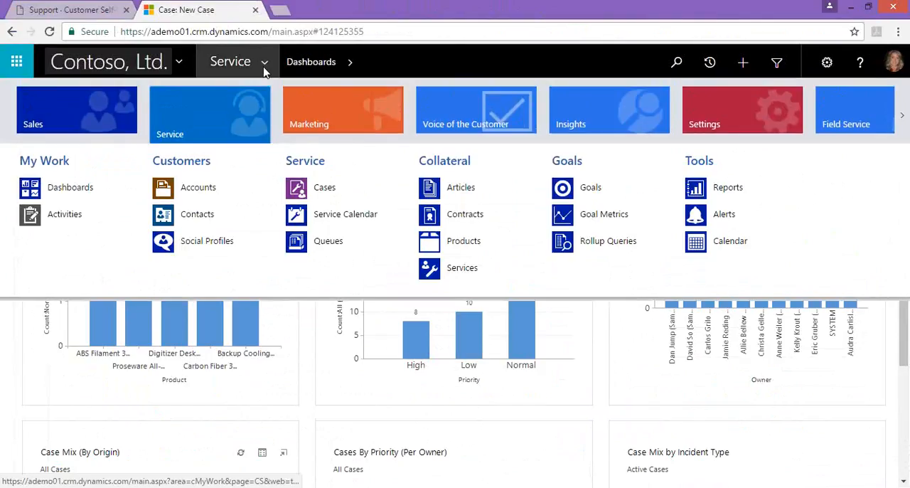
{"action": "left_click", "coordinate": [325, 190]}
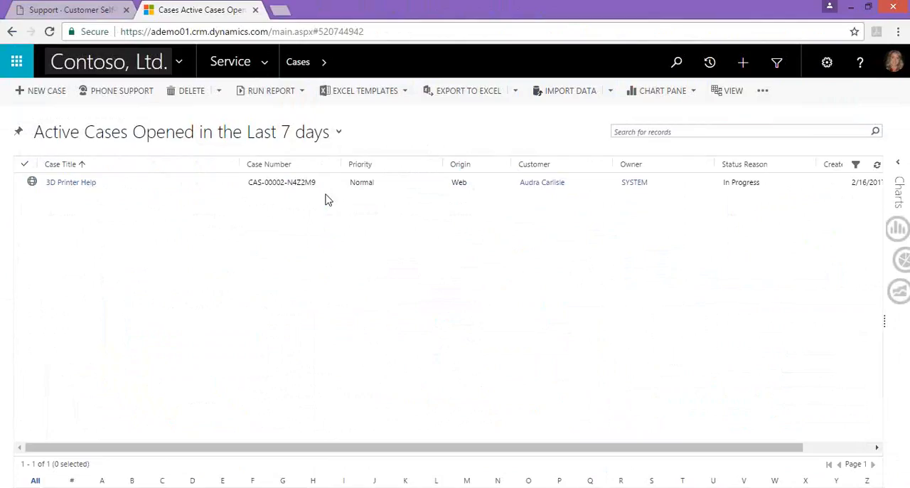
{"action": "left_click", "coordinate": [340, 139]}
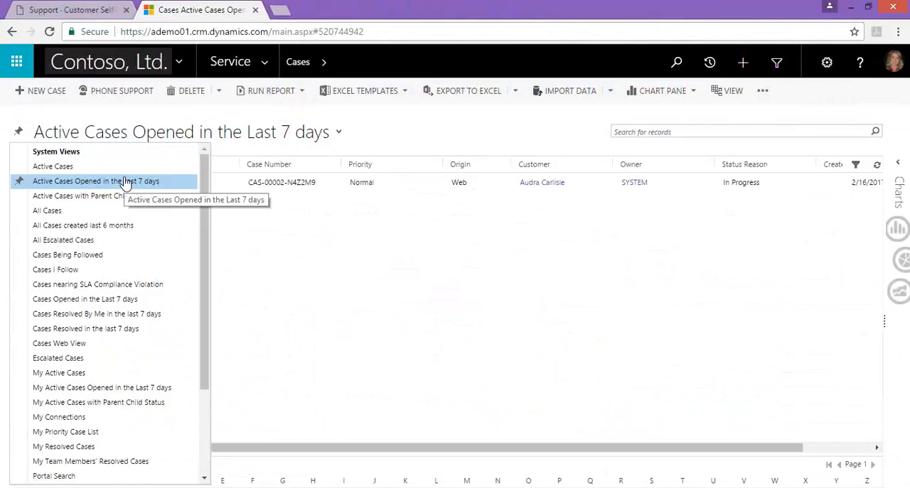
{"action": "left_click", "coordinate": [54, 169]}
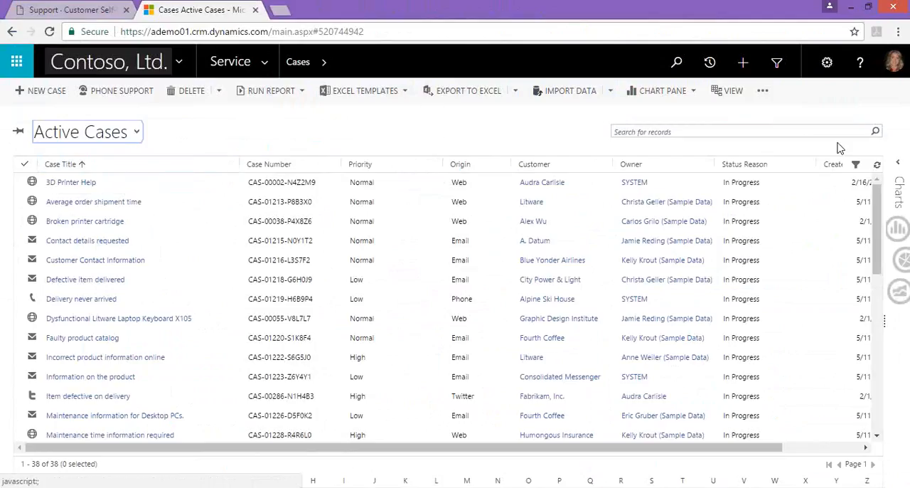
- Show the chart pane beside the active cases and switch it to the Case Creation Trend chart
{"action": "left_click", "coordinate": [899, 164]}
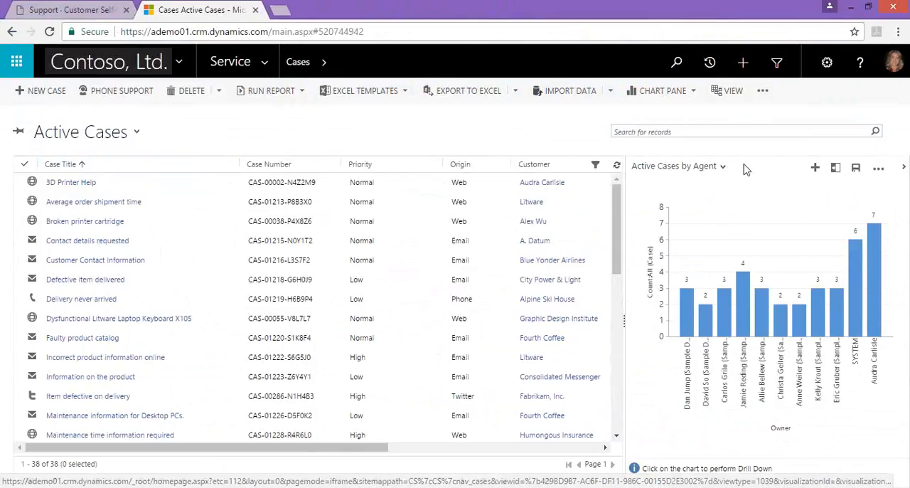
{"action": "left_click", "coordinate": [722, 168]}
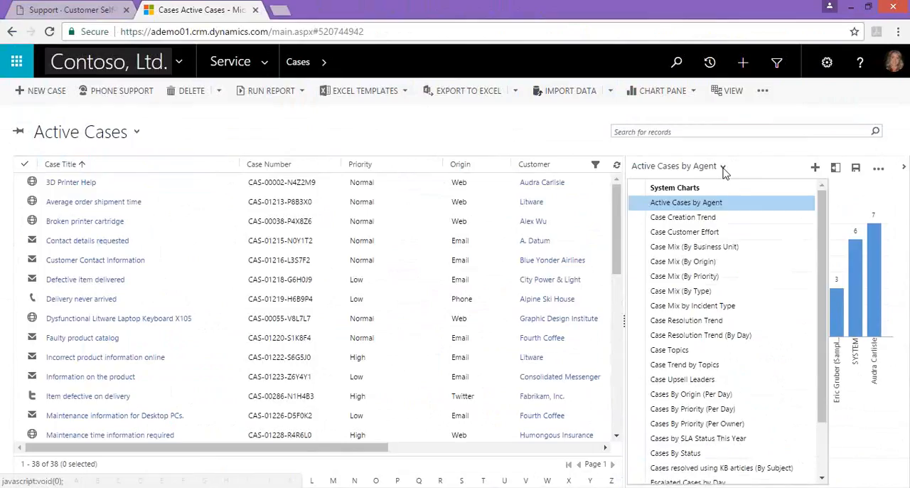
{"action": "left_click", "coordinate": [707, 219]}
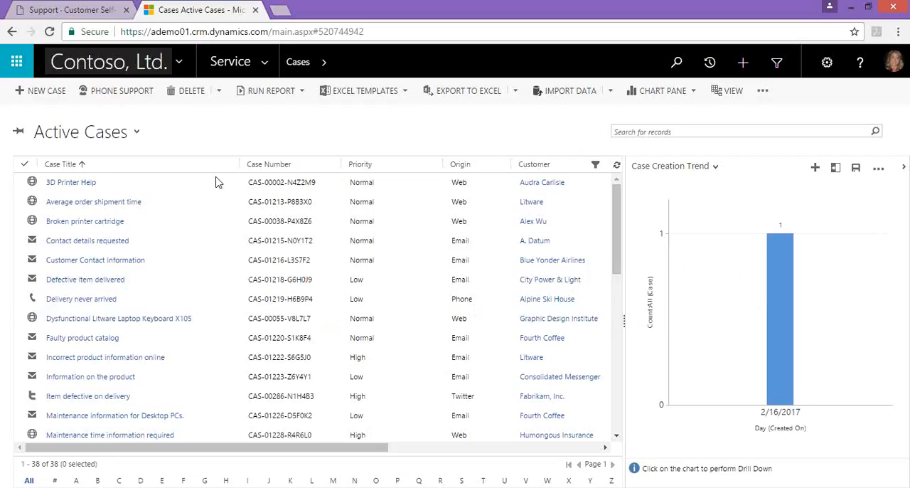
- Open the 3D Printer Help case and set Confirm Email Address, Review Social Details and Activities Complete to Yes
{"action": "left_click", "coordinate": [162, 191]}
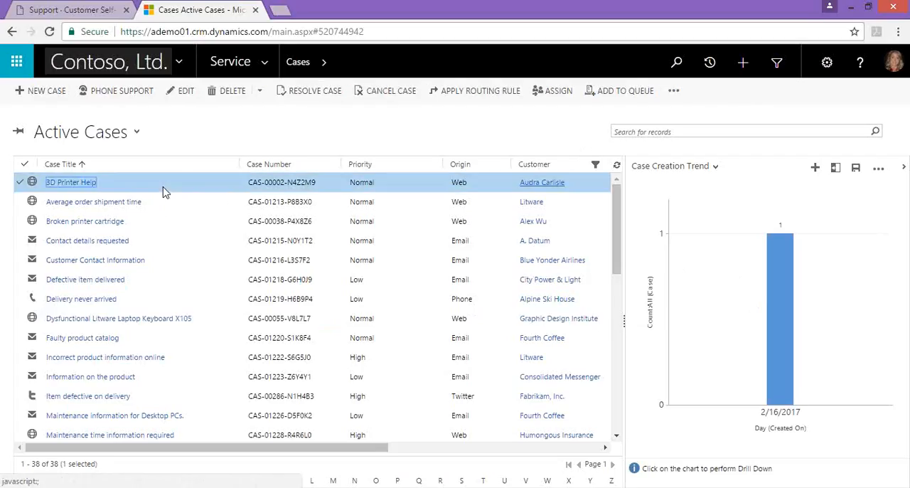
{"action": "double_click", "coordinate": [162, 191]}
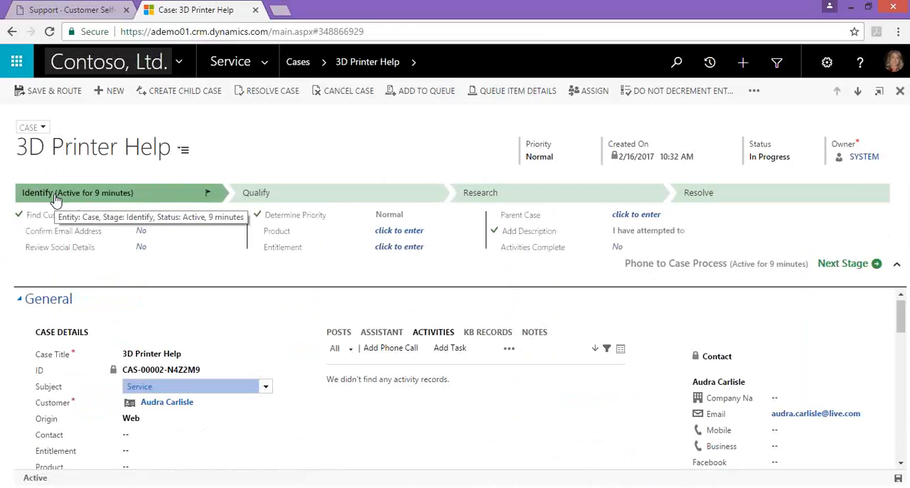
{"action": "left_click", "coordinate": [145, 233]}
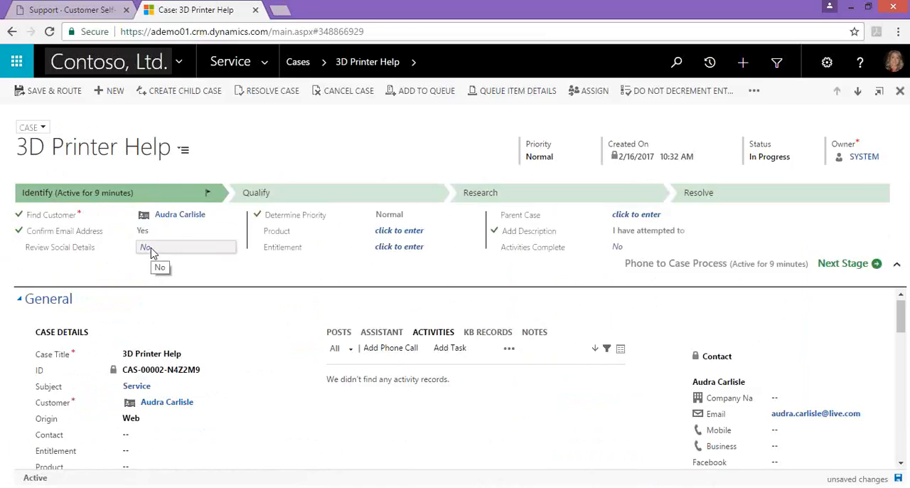
{"action": "left_click", "coordinate": [150, 249]}
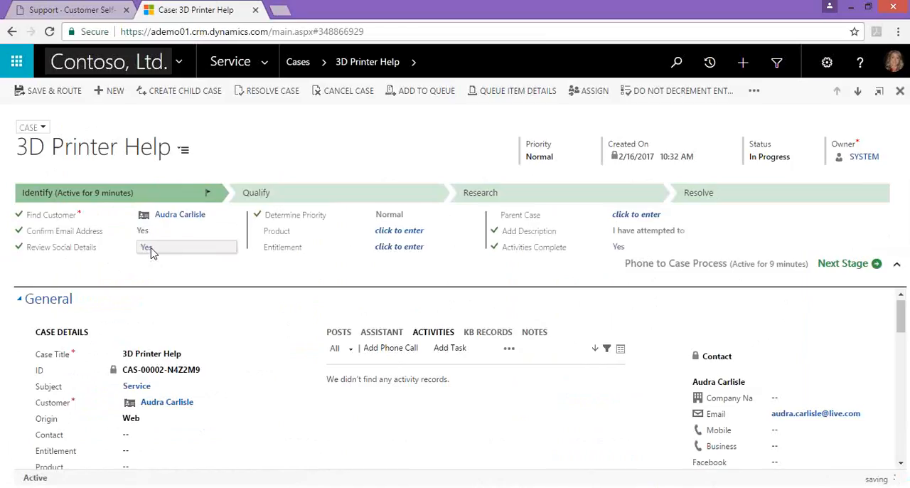
- View the Qualify stage, set the case priority to High and collapse the process stage details
{"action": "left_click", "coordinate": [336, 199]}
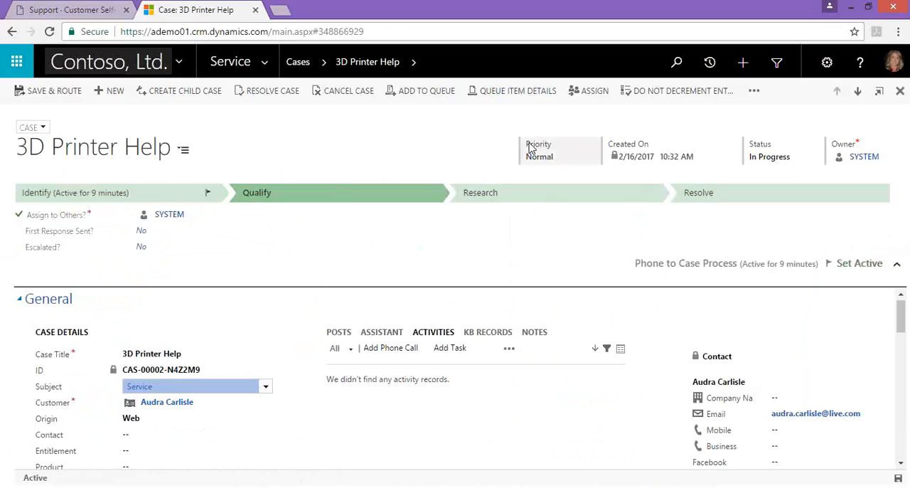
{"action": "left_click", "coordinate": [557, 155]}
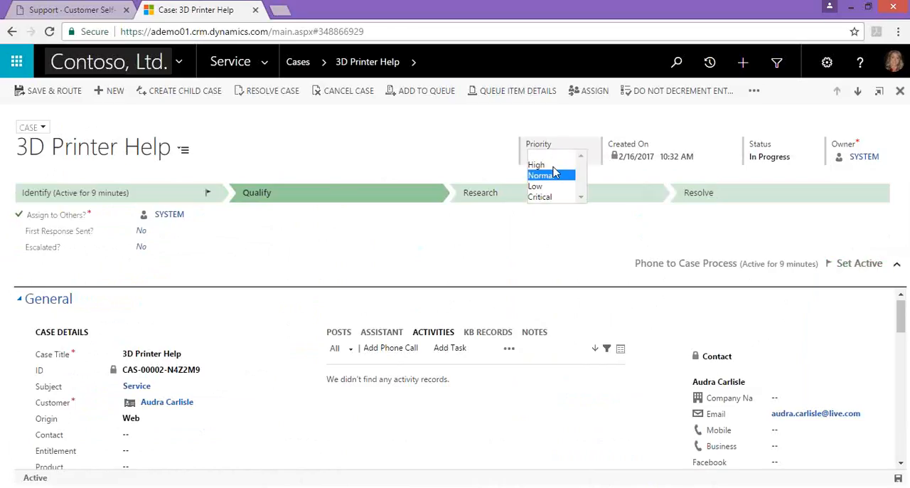
{"action": "left_click", "coordinate": [541, 165]}
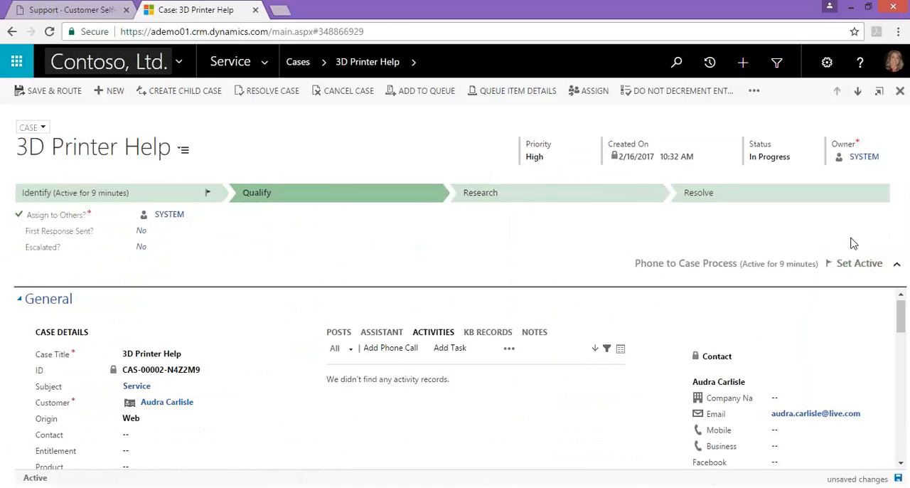
{"action": "left_click", "coordinate": [897, 264]}
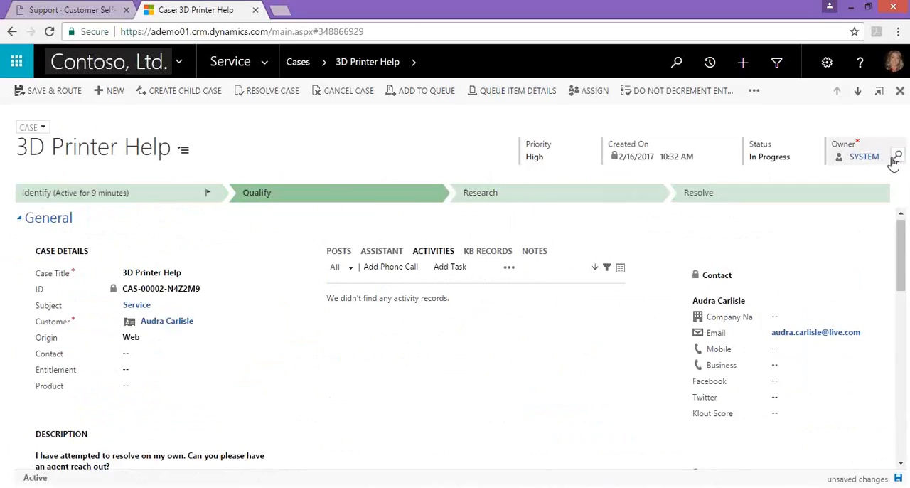
- Check the Add to Queue options without adding the case, and look over the general case details
{"action": "left_click", "coordinate": [407, 94]}
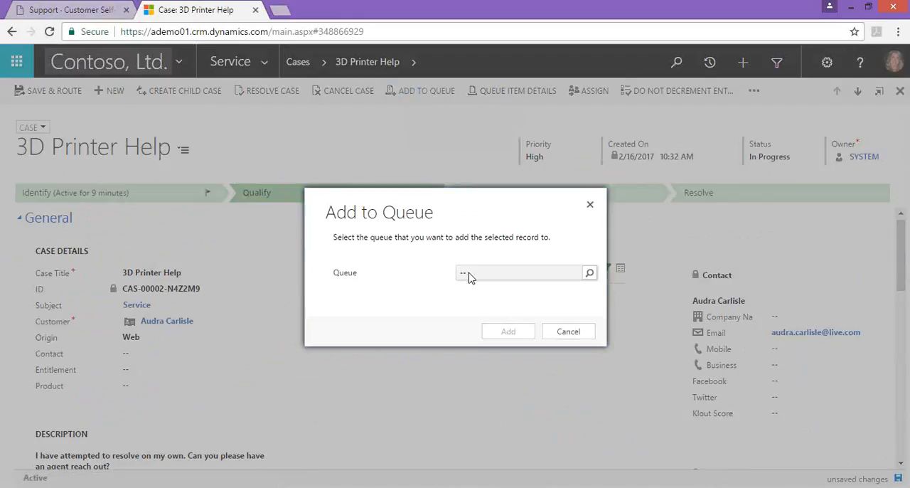
{"action": "left_click", "coordinate": [570, 332]}
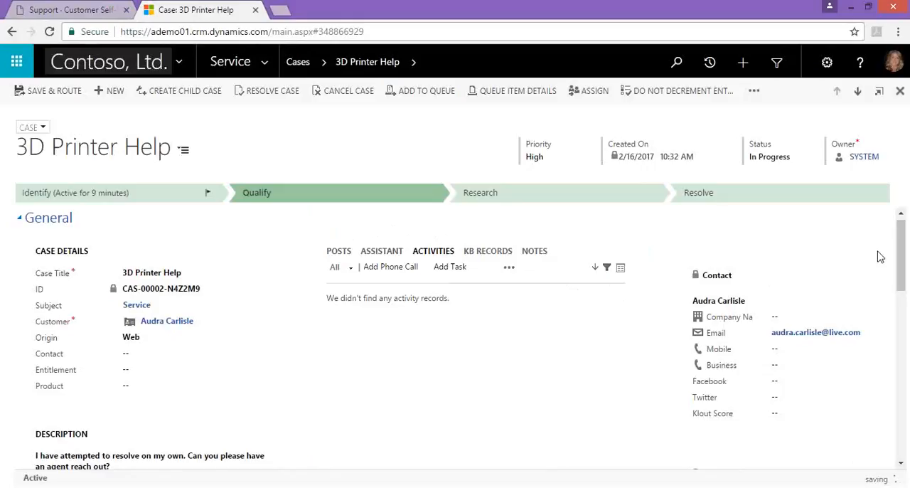
{"action": "left_click_drag", "start_coordinate": [900, 253], "coordinate": [903, 256]}
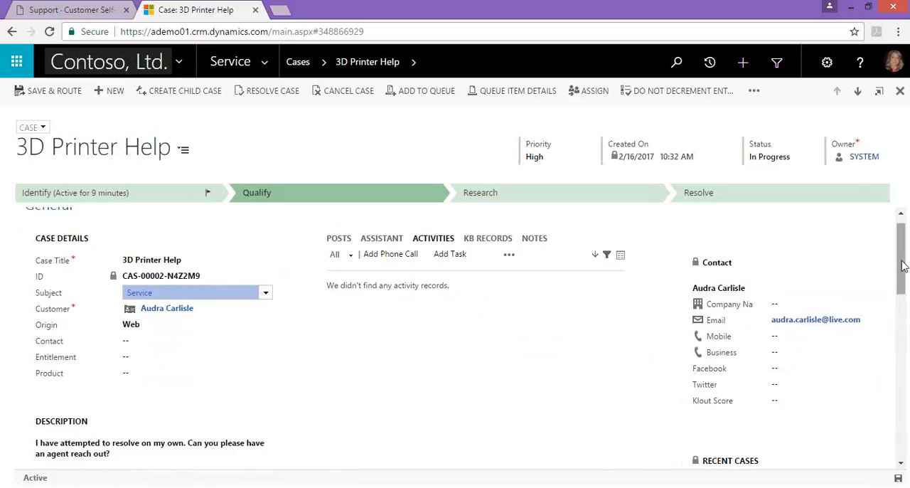
{"action": "left_click_drag", "start_coordinate": [902, 265], "coordinate": [903, 262]}
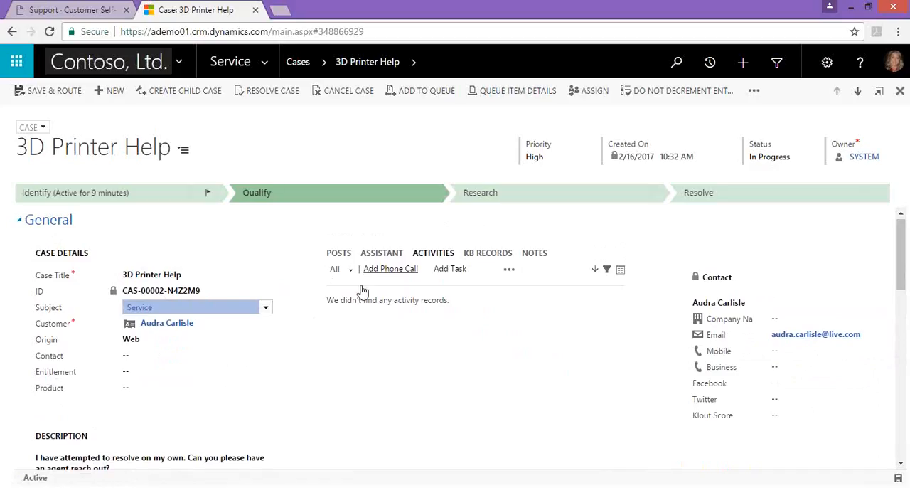
- Add an outgoing phone call activity described as "Initial call" to the case, marked as left voice mail
{"action": "left_click", "coordinate": [388, 271]}
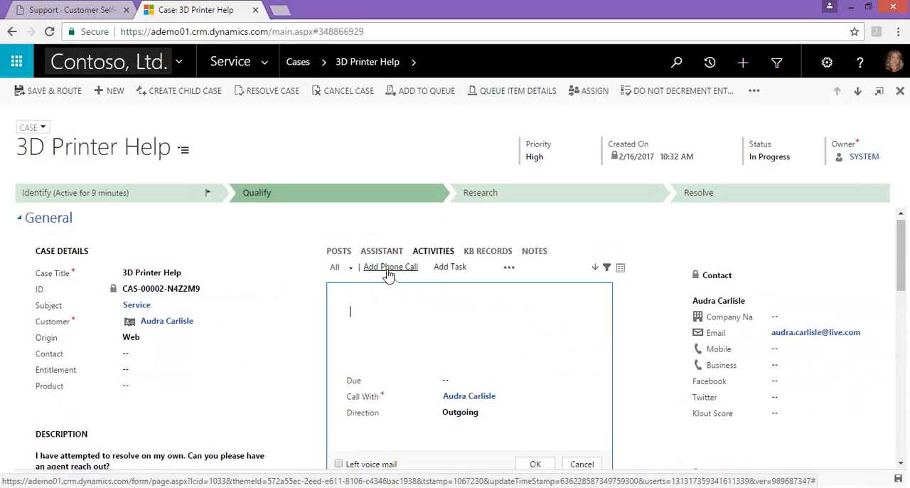
{"action": "type", "text": "Initial"}
{"action": "type", "text": "call"}
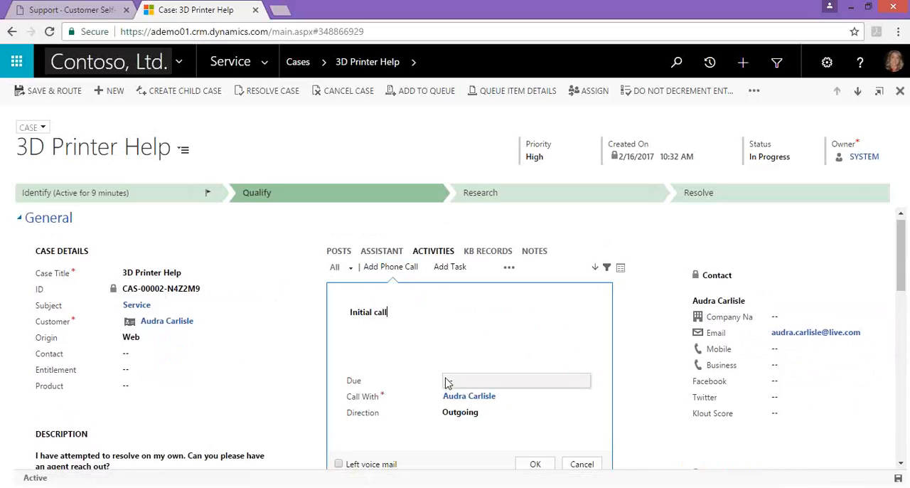
{"action": "left_click", "coordinate": [339, 462]}
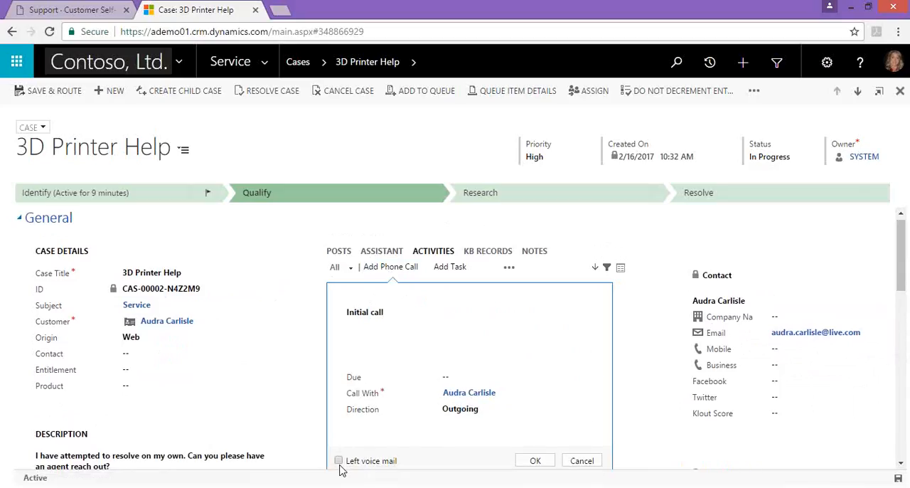
{"action": "left_click", "coordinate": [536, 461]}
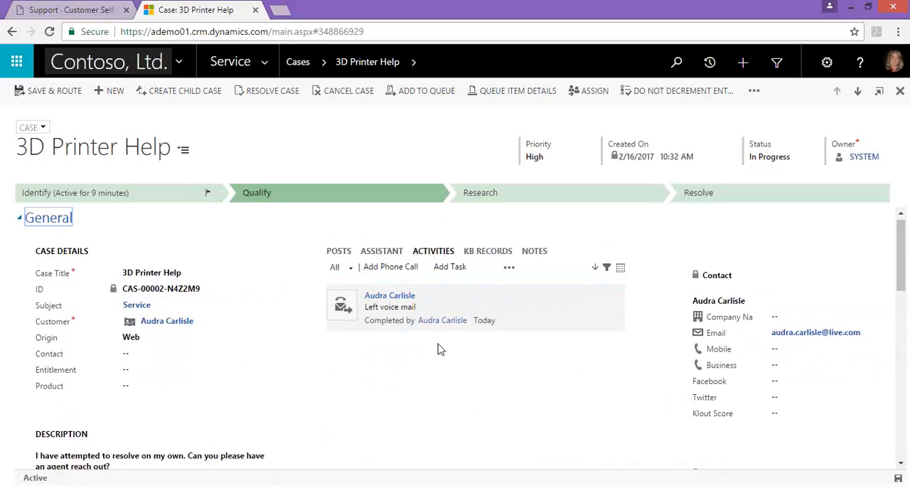
- Start a new task on the case with the subject "reminder to follow up with customer"
{"action": "left_click", "coordinate": [445, 268]}
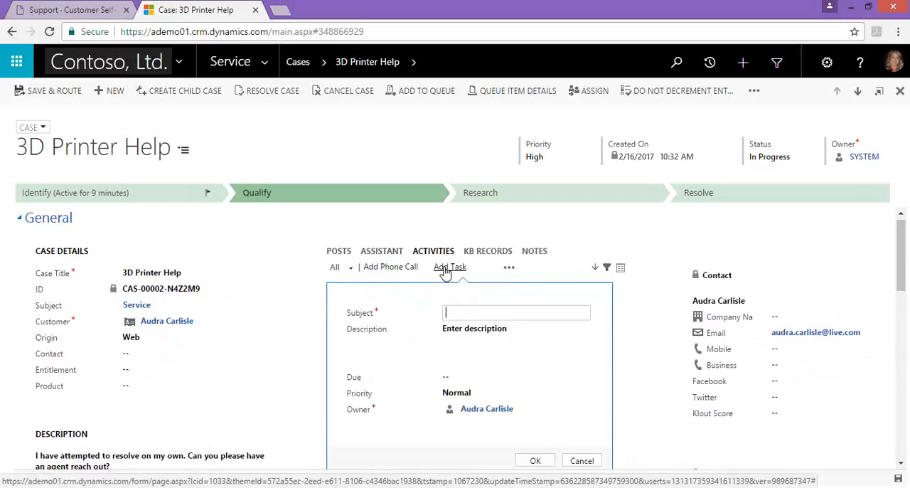
{"action": "left_click", "coordinate": [452, 313]}
{"action": "type", "text": "reminder to"}
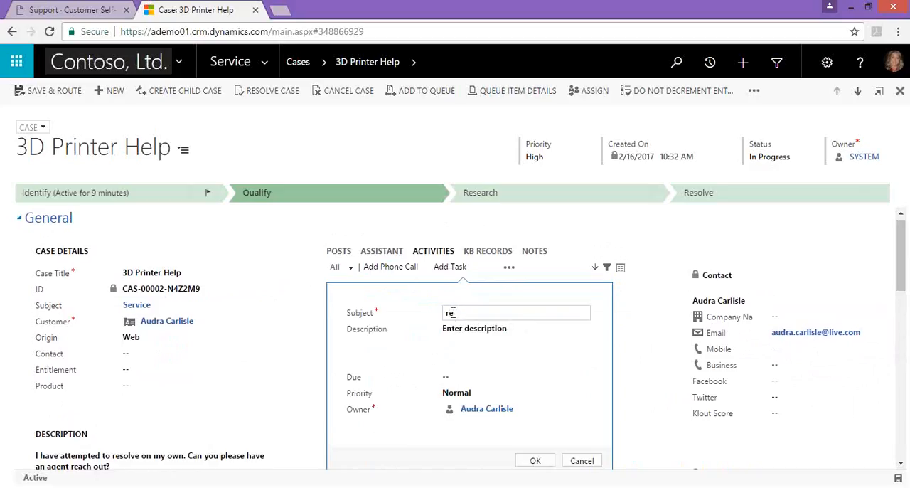
{"action": "key", "text": "BackSpace"}
{"action": "key", "text": "BackSpace"}
{"action": "key", "text": "BackSpace"}
{"action": "key", "text": "BackSpace"}
{"action": "key", "text": "BackSpace"}
{"action": "key", "text": "BackSpace"}
{"action": "key", "text": "BackSpace"}
{"action": "type", "text": "der to follow up with customer"}
{"action": "key", "text": "Tab"}
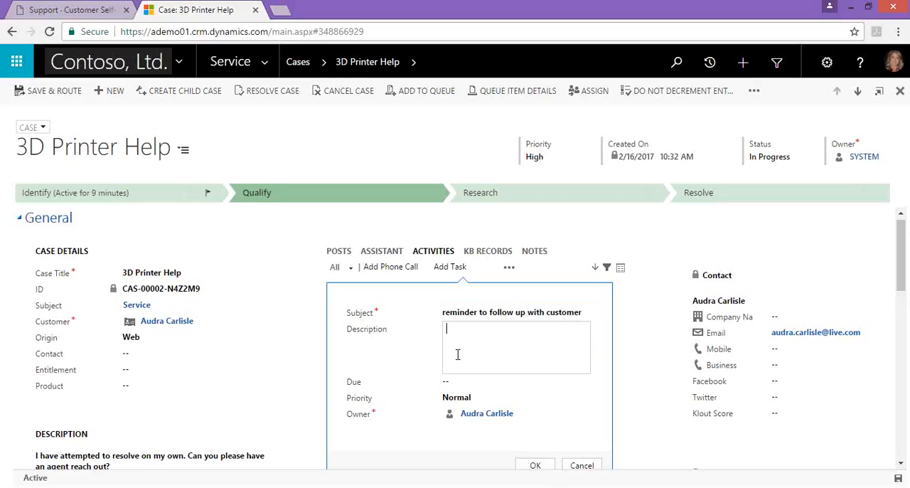
- Set the task's due date to 2/16/2017 at 6:00 PM and save the task
{"action": "left_click", "coordinate": [457, 376]}
{"action": "left_click", "coordinate": [523, 377]}
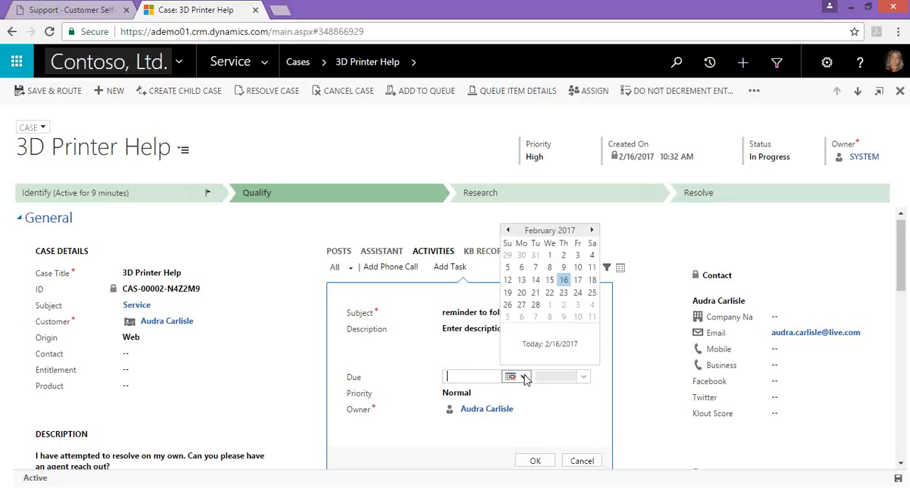
{"action": "left_click", "coordinate": [565, 281]}
{"action": "left_click", "coordinate": [524, 381]}
{"action": "left_click", "coordinate": [583, 375]}
{"action": "left_click_drag", "start_coordinate": [582, 419], "coordinate": [582, 439]}
{"action": "left_click", "coordinate": [560, 436]}
{"action": "left_click", "coordinate": [545, 460]}
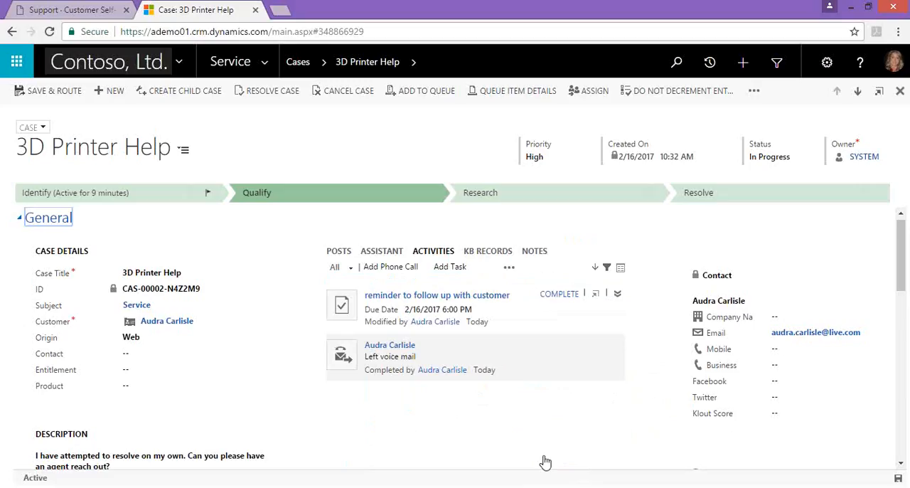
- Browse the suggested KB records, link the "How to perform maintenance on 3D..." article to the case and start an email with its link
{"action": "left_click", "coordinate": [483, 255]}
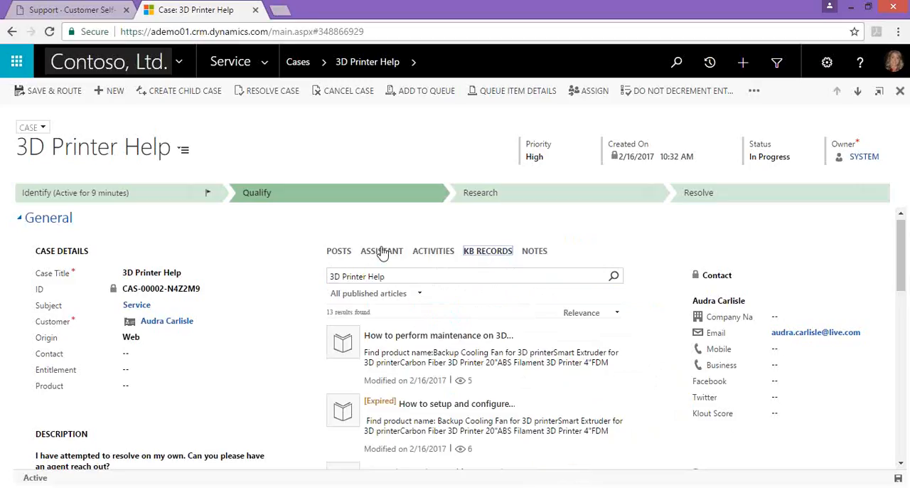
{"action": "mouse_move", "coordinate": [530, 372]}
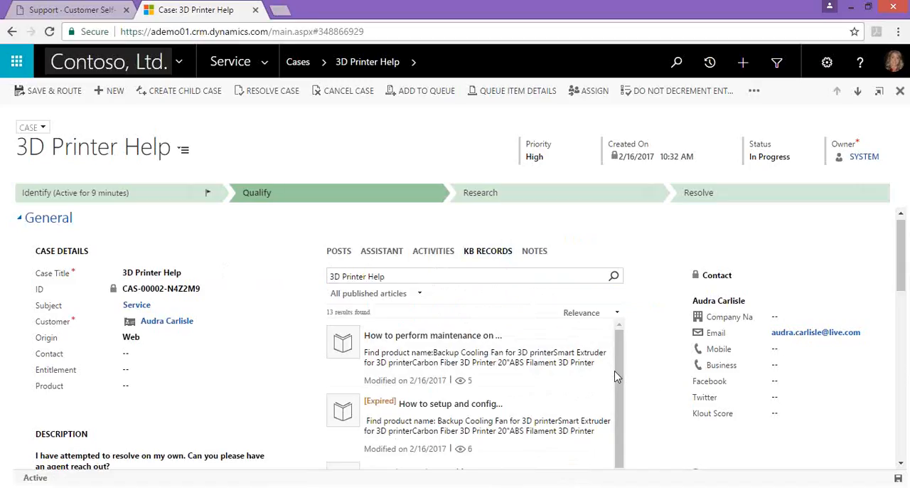
{"action": "mouse_move", "coordinate": [617, 375]}
{"action": "left_mouse_down"}
{"action": "mouse_move", "coordinate": [615, 435]}
{"action": "mouse_move", "coordinate": [615, 371]}
{"action": "left_mouse_up"}
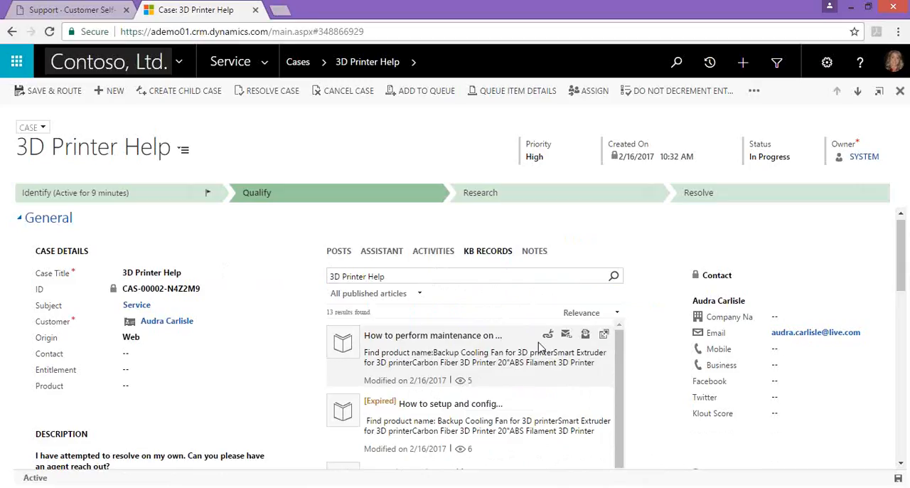
{"action": "left_click", "coordinate": [586, 337]}
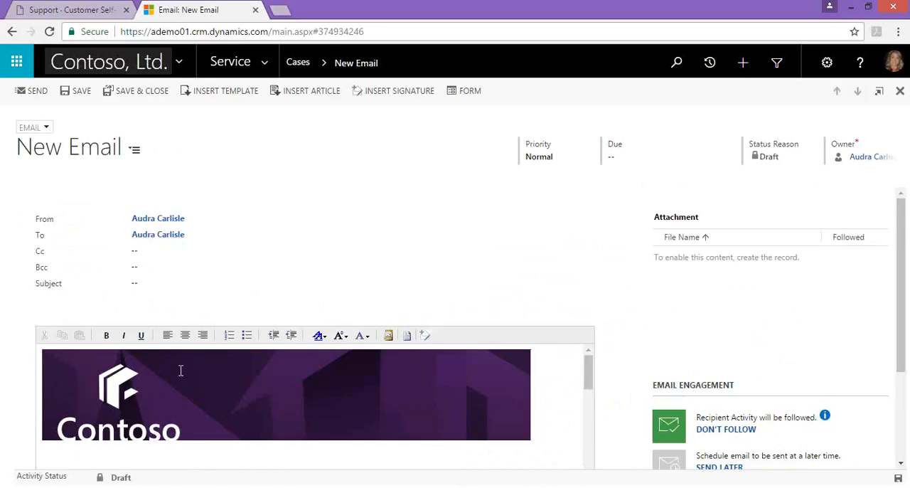
- Review the new email and schedule it to be sent later, at 4:30 PM on 2/16/2017
{"action": "mouse_move", "coordinate": [588, 375]}
{"action": "left_mouse_down"}
{"action": "mouse_move", "coordinate": [585, 420]}
{"action": "mouse_move", "coordinate": [589, 383]}
{"action": "left_mouse_up"}
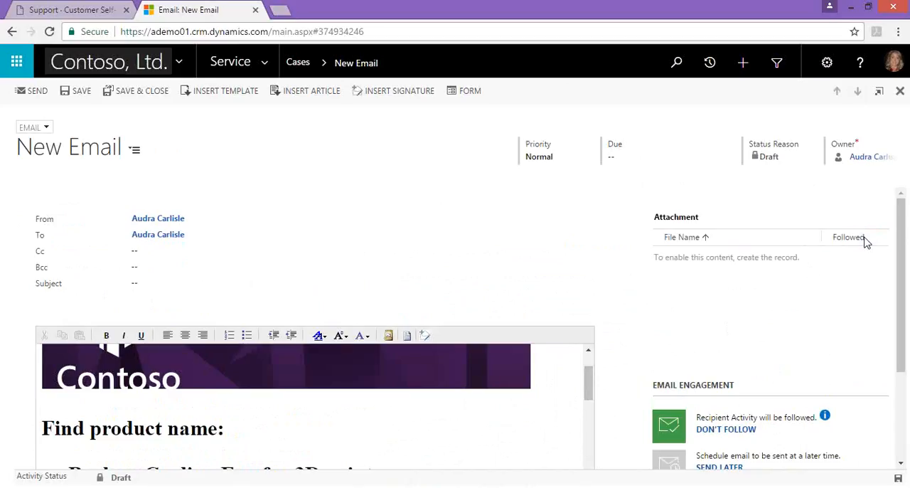
{"action": "left_click_drag", "start_coordinate": [899, 250], "coordinate": [889, 309]}
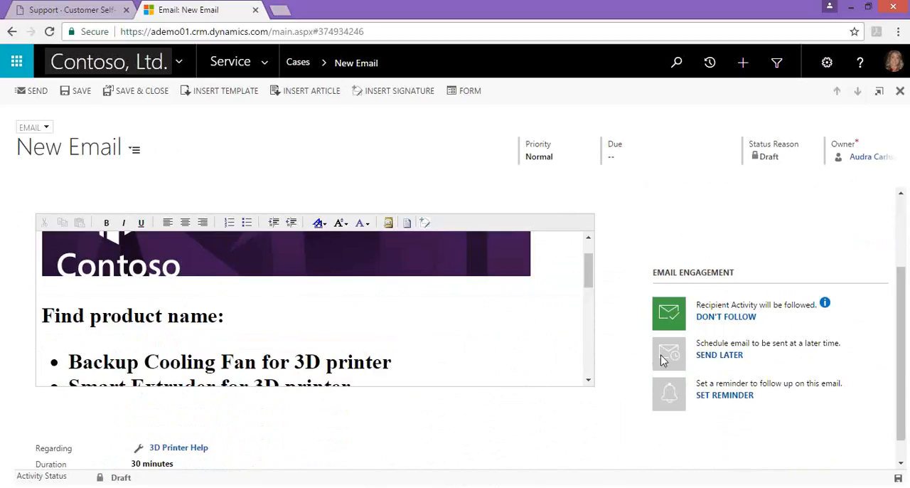
{"action": "left_click", "coordinate": [720, 355]}
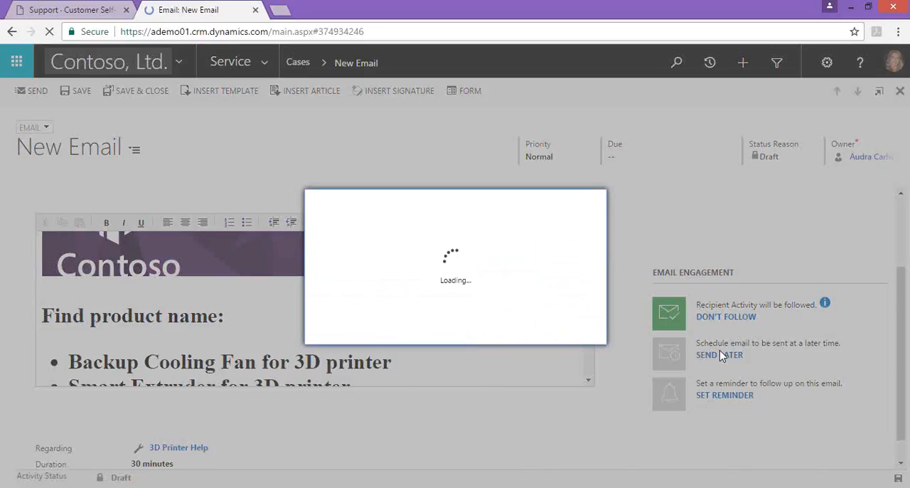
{"action": "left_click", "coordinate": [483, 269]}
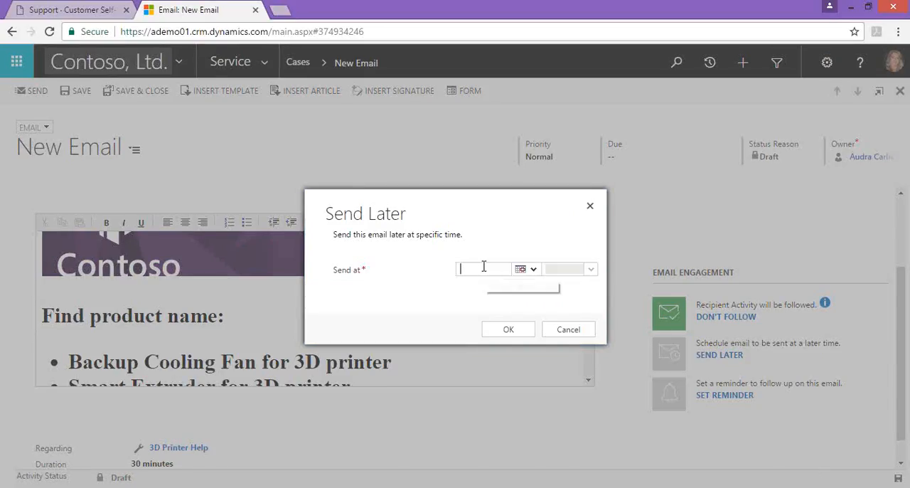
{"action": "left_click", "coordinate": [530, 271]}
{"action": "left_click", "coordinate": [571, 254]}
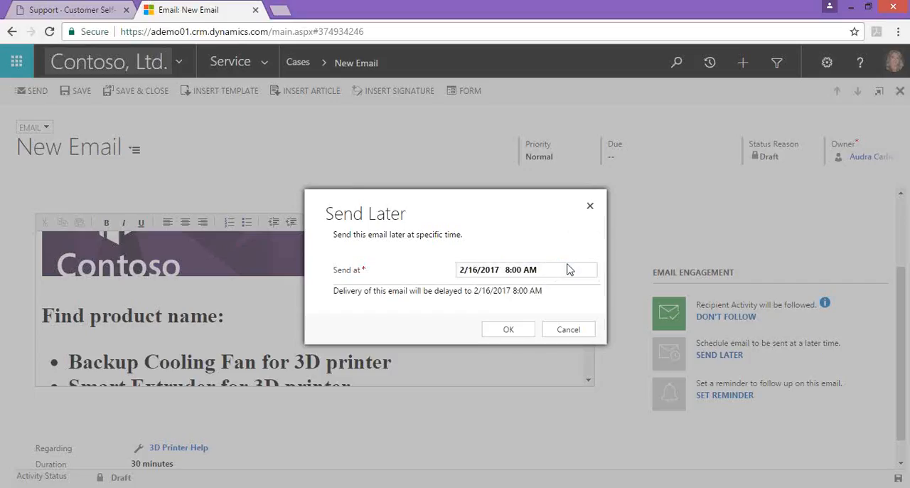
{"action": "left_click", "coordinate": [590, 269]}
{"action": "left_click_drag", "start_coordinate": [591, 278], "coordinate": [592, 294]}
{"action": "left_click_drag", "start_coordinate": [591, 295], "coordinate": [591, 314]}
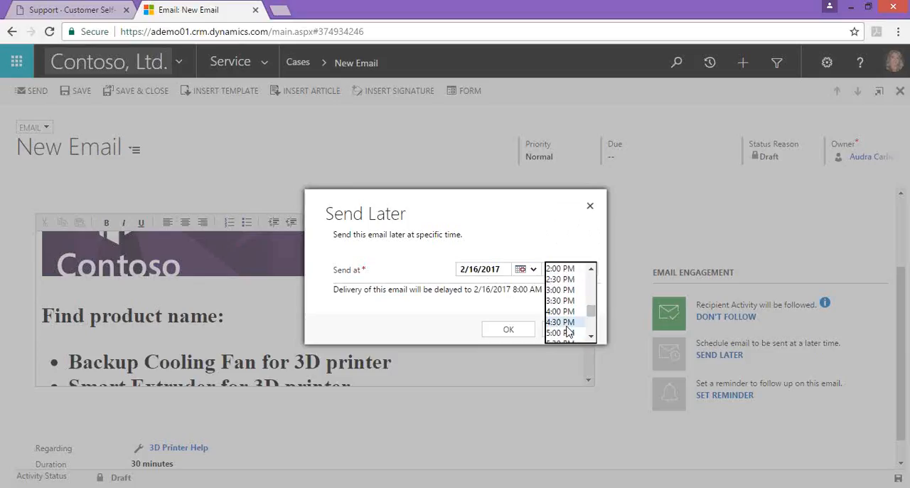
{"action": "left_click", "coordinate": [571, 322]}
{"action": "left_click", "coordinate": [500, 337]}
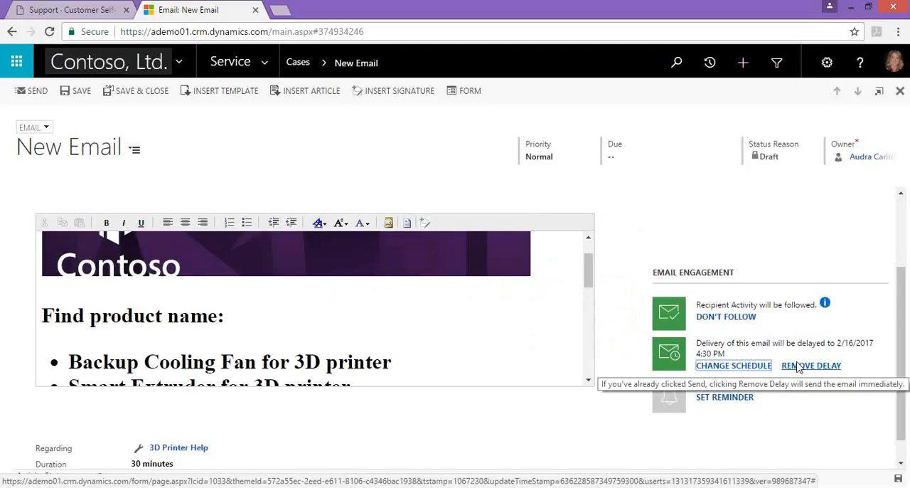
- Set a no-reply reminder on the email with the comment "reminder to contact customer", and save and close the email
{"action": "left_click", "coordinate": [725, 397]}
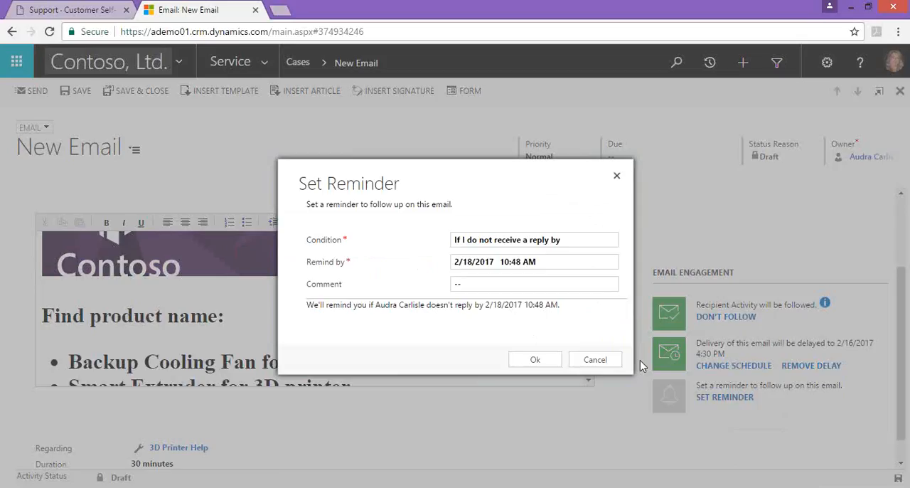
{"action": "left_click", "coordinate": [481, 286]}
{"action": "type", "text": "reminder to contact customer"}
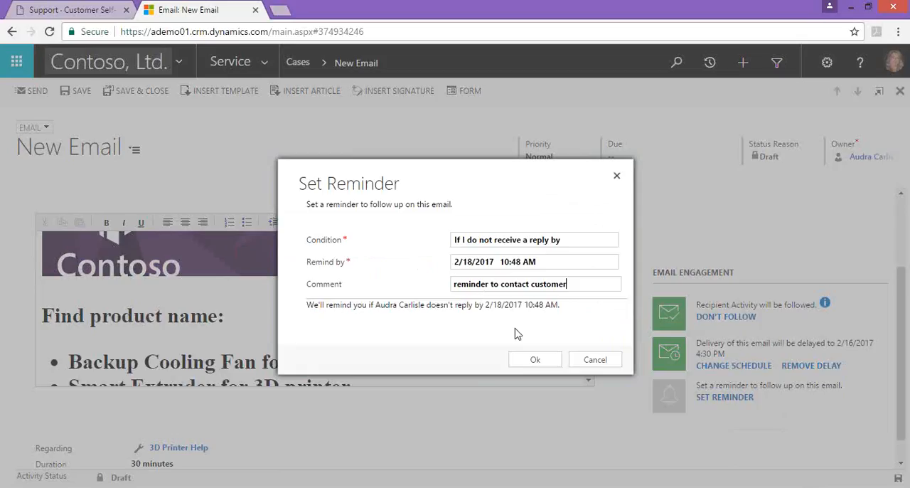
{"action": "left_click", "coordinate": [535, 359]}
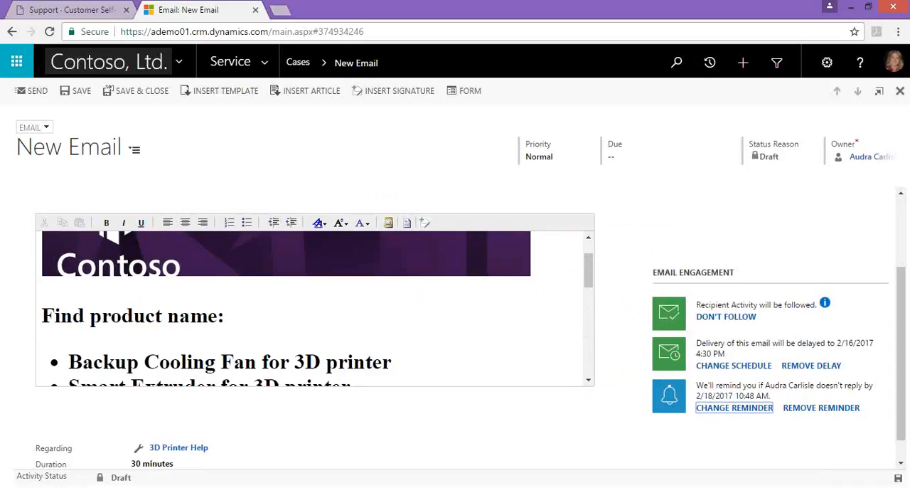
{"action": "left_click_drag", "start_coordinate": [899, 349], "coordinate": [900, 203]}
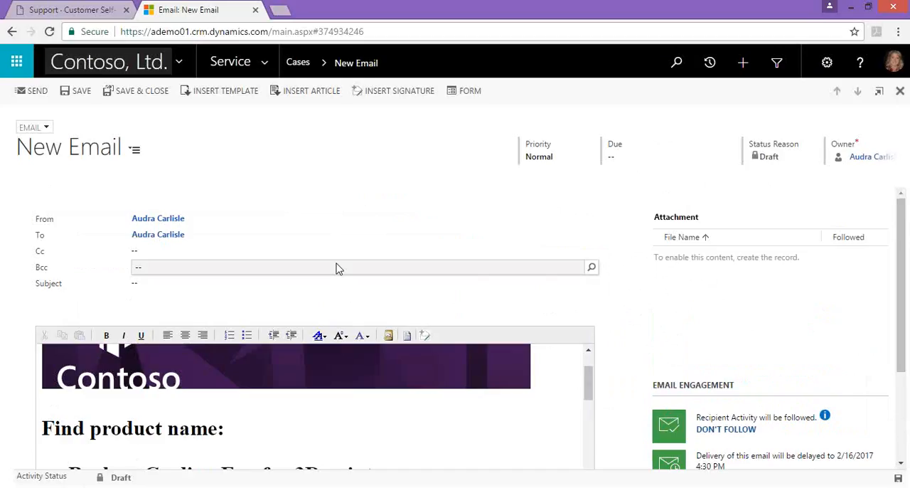
{"action": "left_click", "coordinate": [138, 92]}
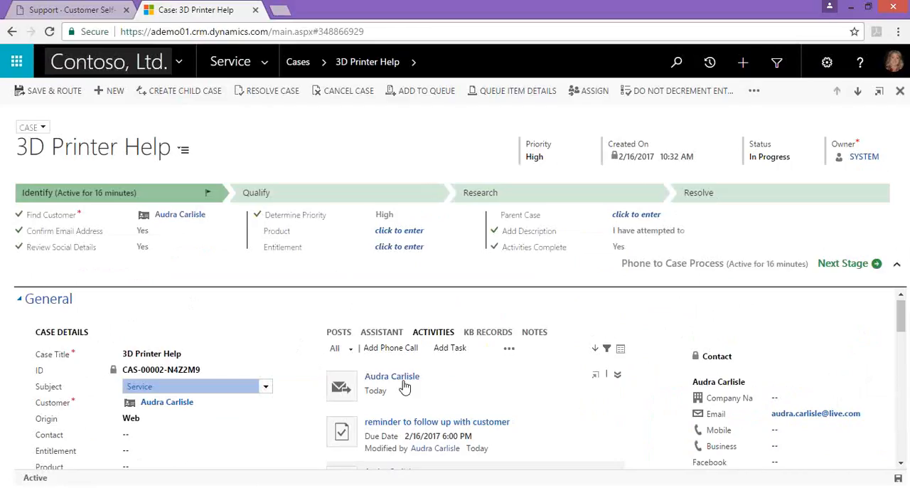
- Check the other activity types available on the case and set CSAT Survey to Yes in the Resolve stage
{"action": "left_click", "coordinate": [508, 348]}
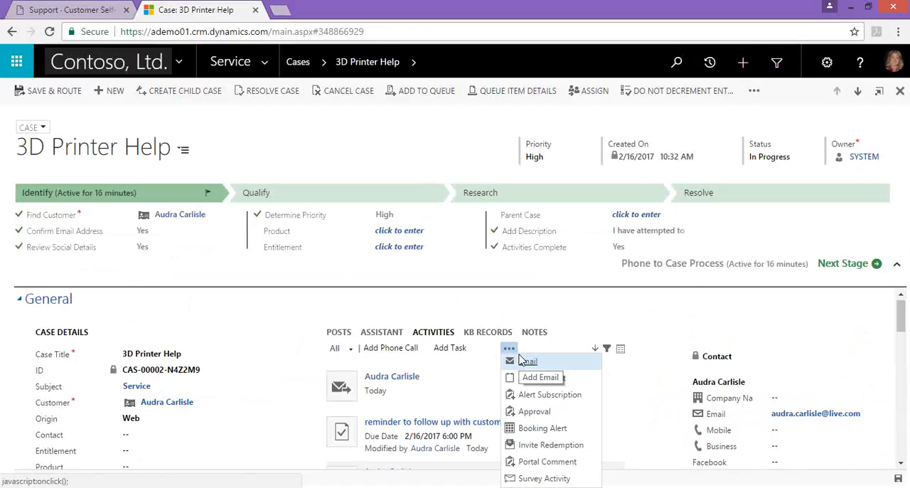
{"action": "left_click", "coordinate": [567, 324]}
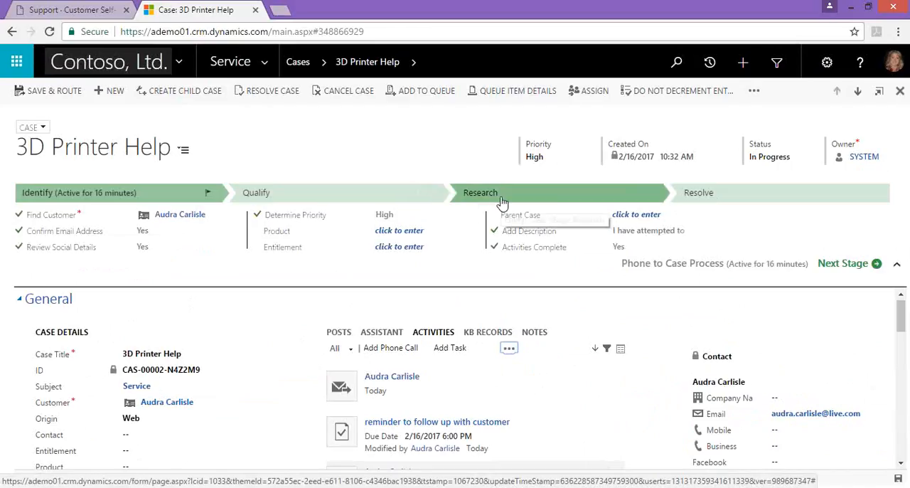
{"action": "left_click", "coordinate": [730, 193]}
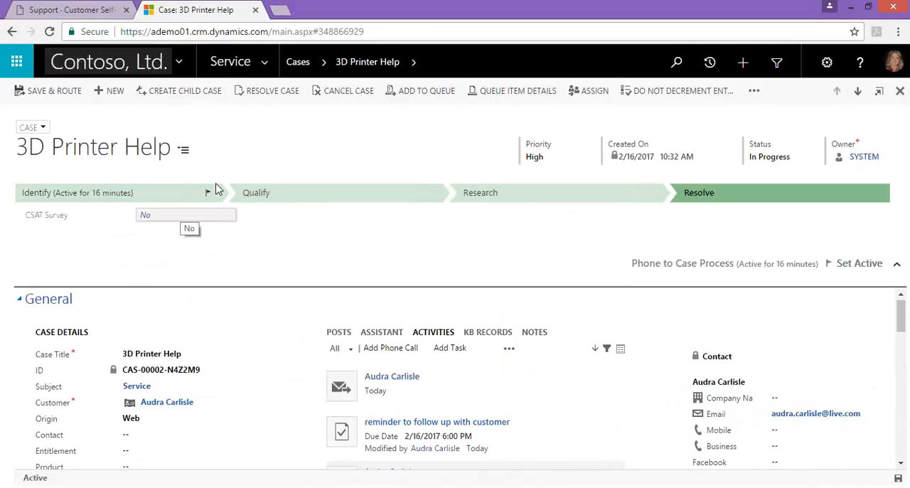
{"action": "left_click", "coordinate": [180, 217]}
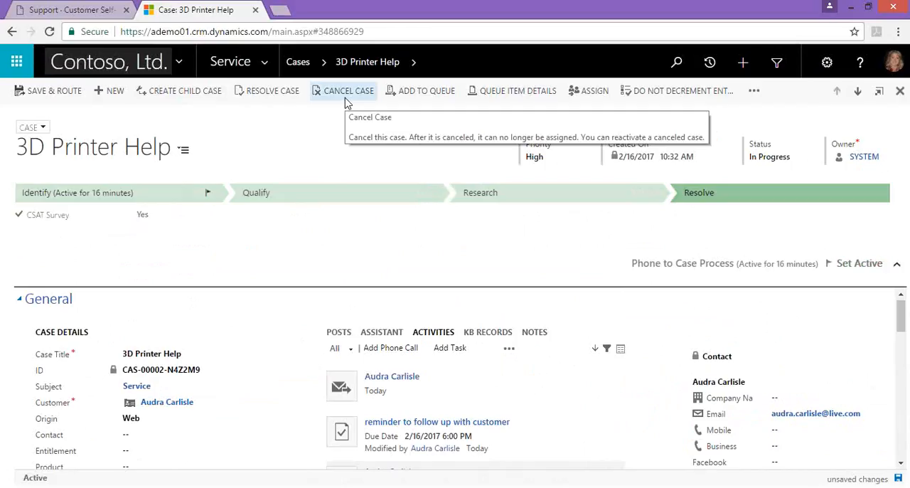
- Resolve the 3D Printer Help case despite its open activities, with resolution type Information Provided and resolution "problem solved"
{"action": "left_click", "coordinate": [274, 91]}
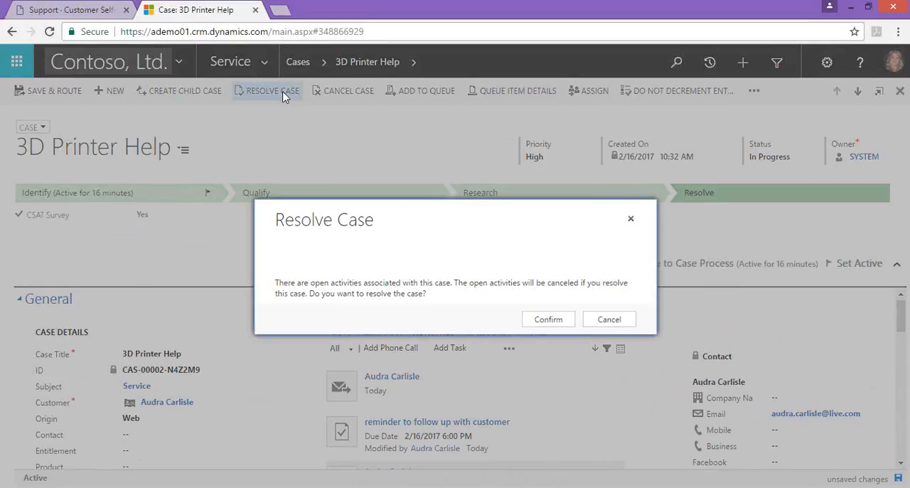
{"action": "left_click", "coordinate": [549, 321]}
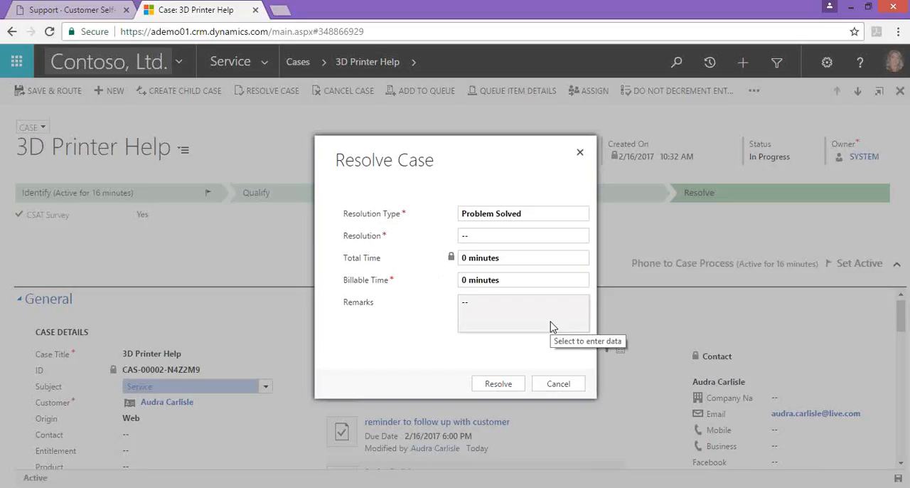
{"action": "left_click", "coordinate": [510, 228]}
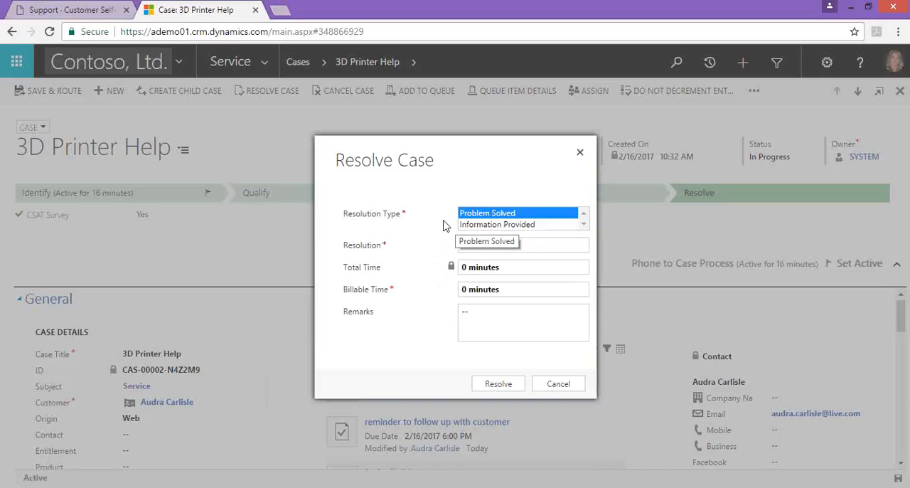
{"action": "left_click", "coordinate": [488, 226]}
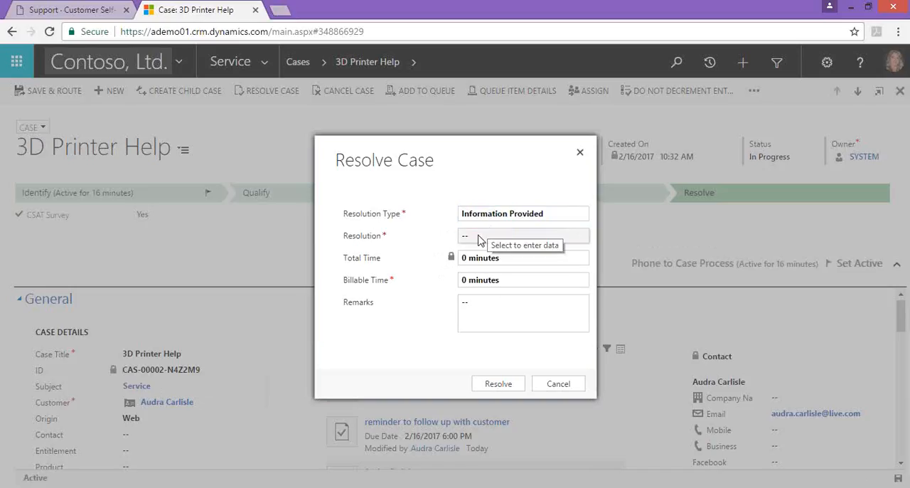
{"action": "left_click", "coordinate": [479, 236]}
{"action": "type", "text": "problem solbv"}
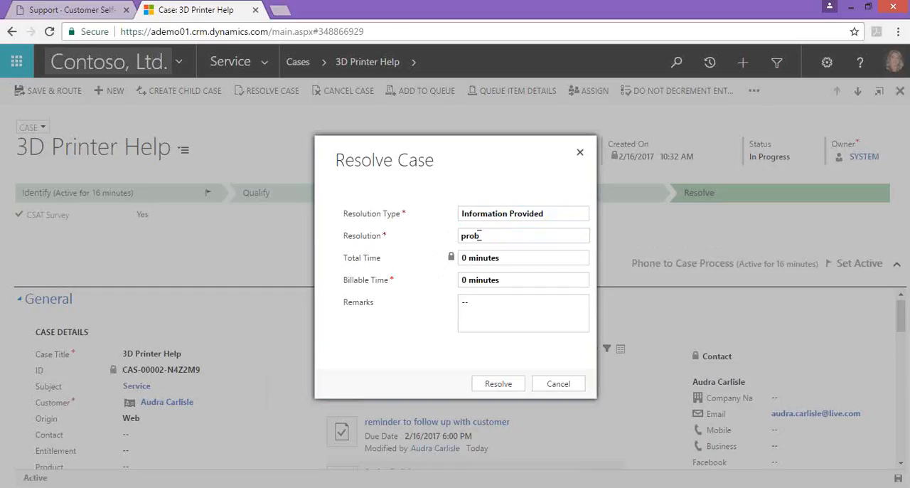
{"action": "key", "text": "BackSpace"}
{"action": "key", "text": "BackSpace"}
{"action": "type", "text": "ved"}
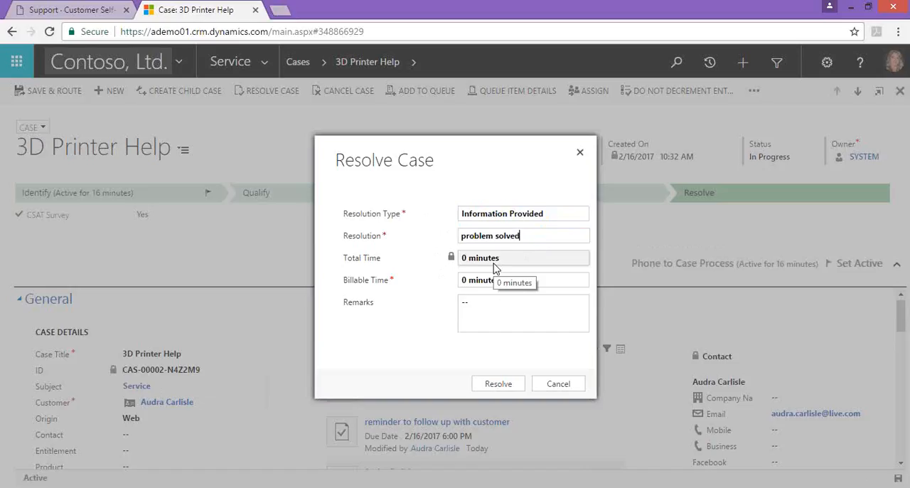
{"action": "left_click", "coordinate": [481, 325]}
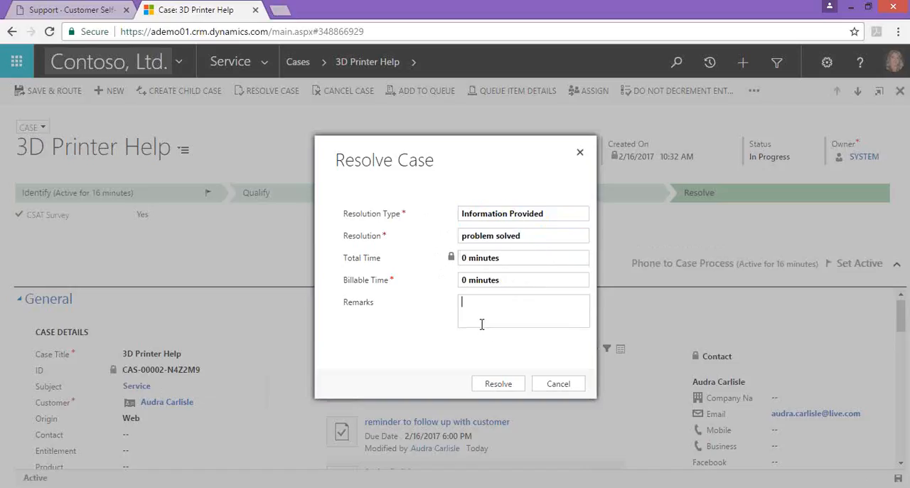
{"action": "left_click", "coordinate": [498, 384]}
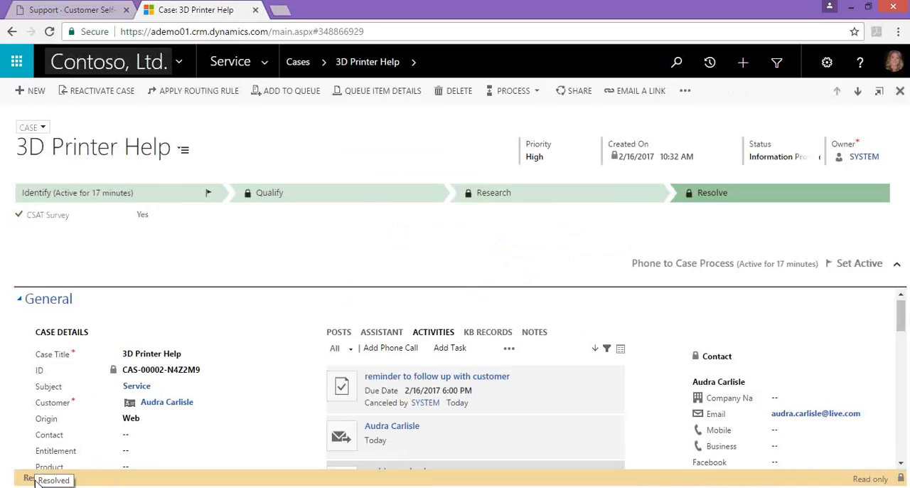
- Return to the Active Cases list and collapse its chart pane
{"action": "left_click", "coordinate": [304, 74]}
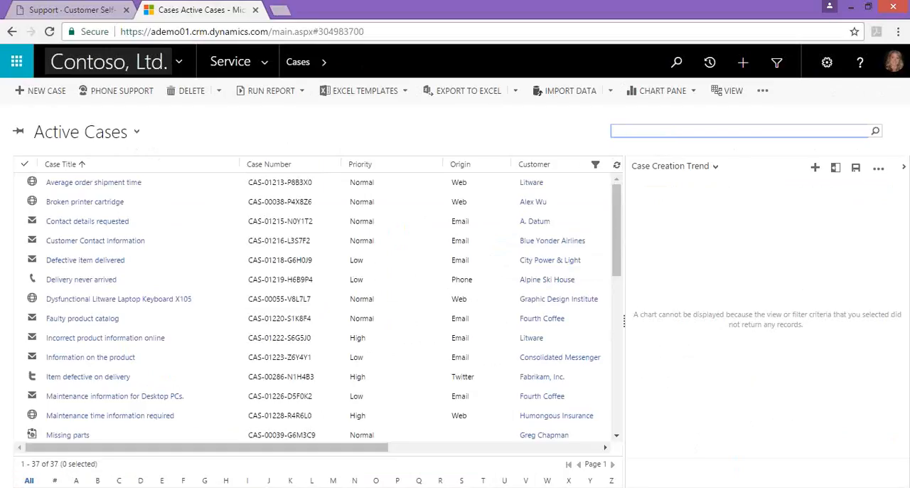
{"action": "left_click", "coordinate": [904, 169]}
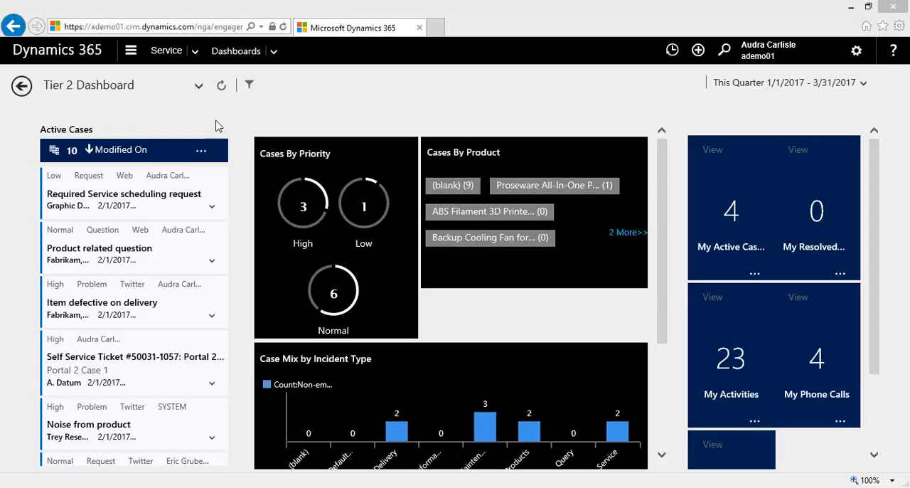
- Filter the Tier 2 Dashboard by Normal priority, open the "Product related question" case and set its Resolve-stage CSAT Survey to Yes
{"action": "left_click", "coordinate": [366, 284]}
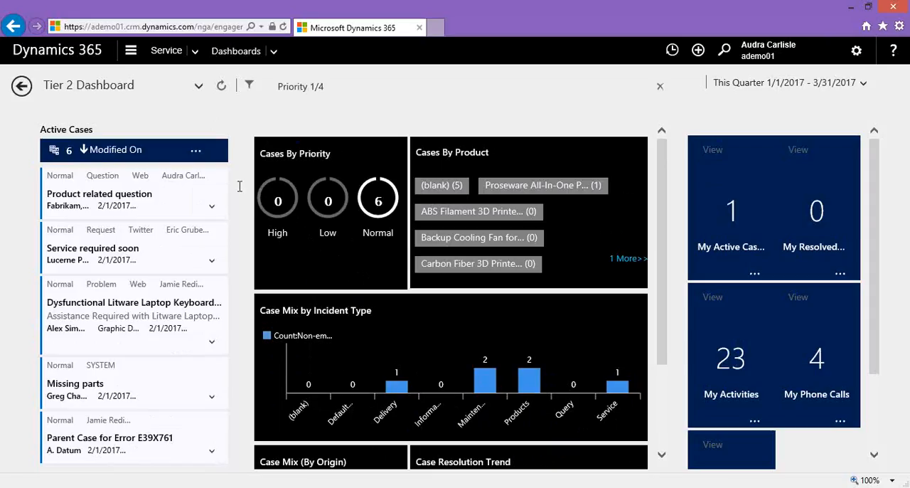
{"action": "left_click", "coordinate": [109, 211]}
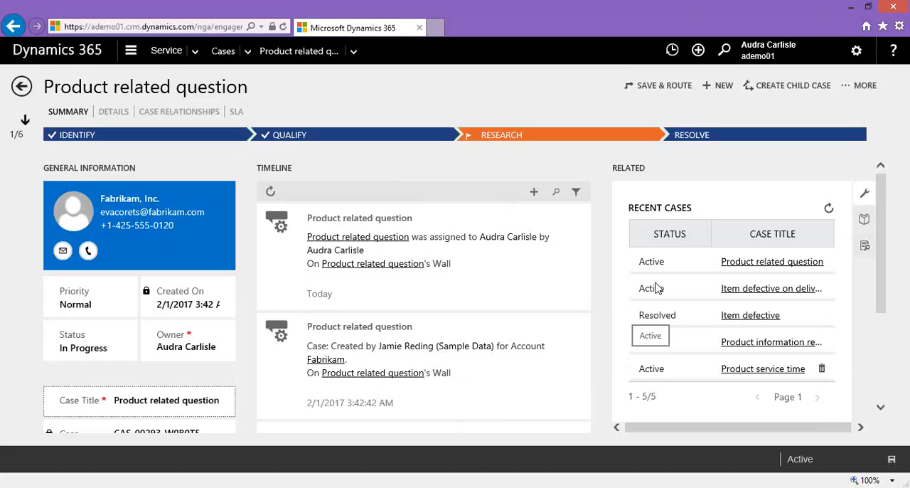
{"action": "mouse_move", "coordinate": [883, 263]}
{"action": "left_mouse_down"}
{"action": "mouse_move", "coordinate": [880, 339]}
{"action": "mouse_move", "coordinate": [878, 255]}
{"action": "left_mouse_up"}
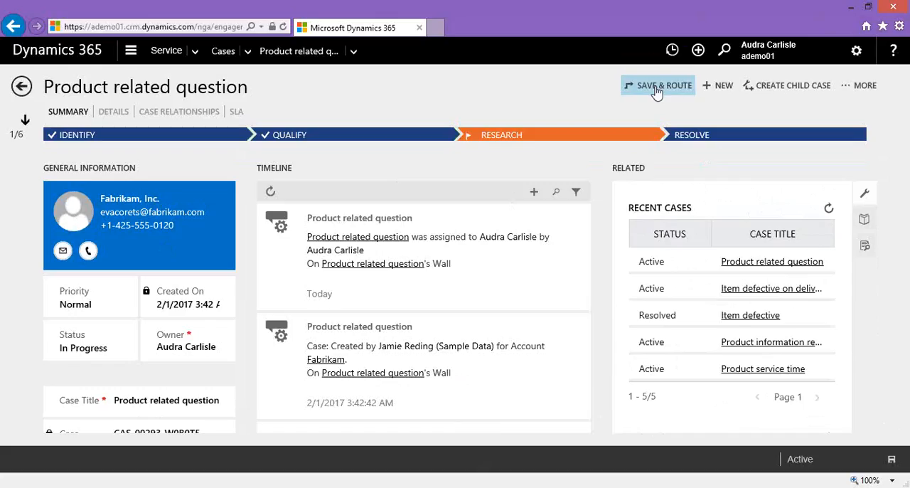
{"action": "left_click", "coordinate": [682, 132]}
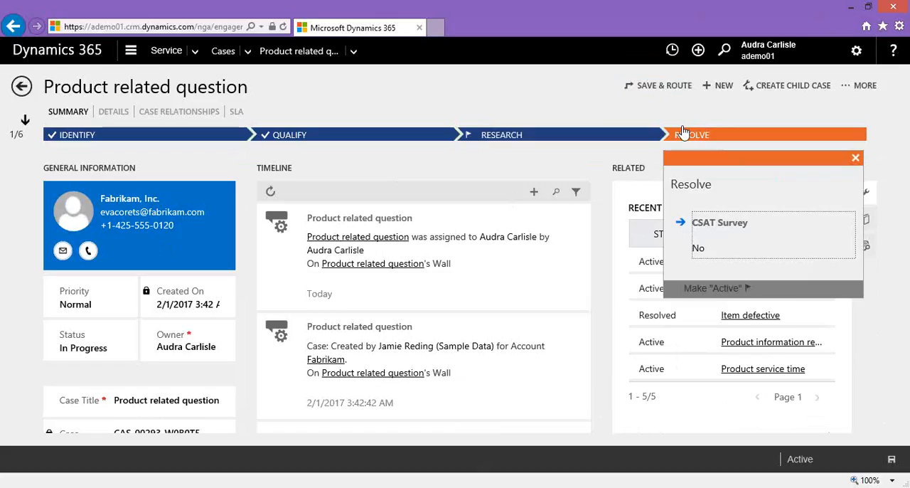
{"action": "left_click", "coordinate": [701, 251]}
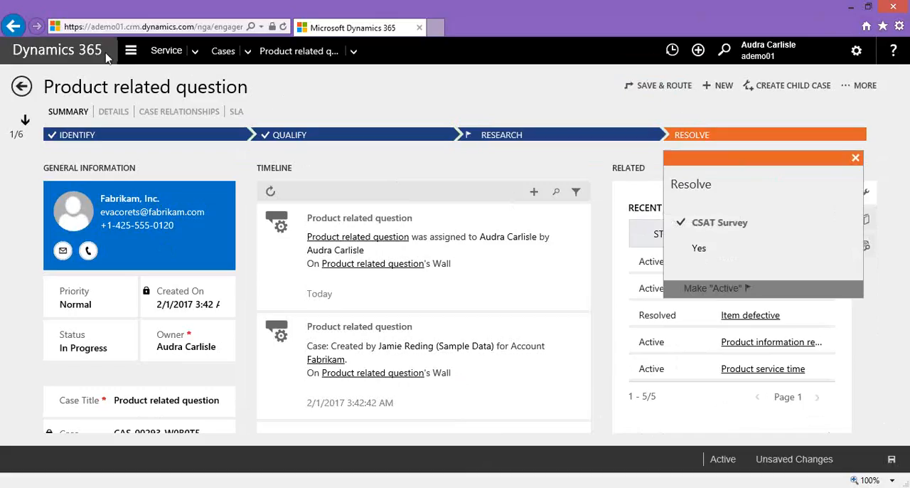
- Leave the case and go to the Service area's dashboards to view the Tier 1 Dashboard
{"action": "left_click", "coordinate": [130, 53]}
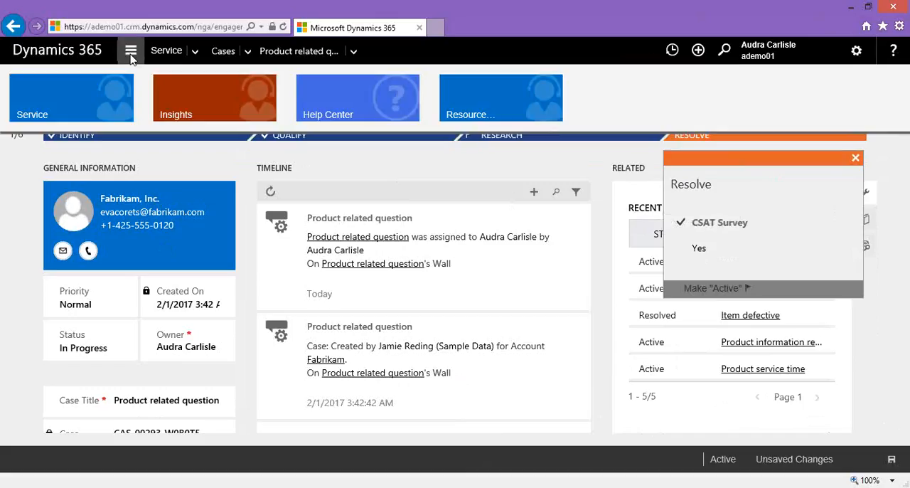
{"action": "left_click", "coordinate": [110, 98]}
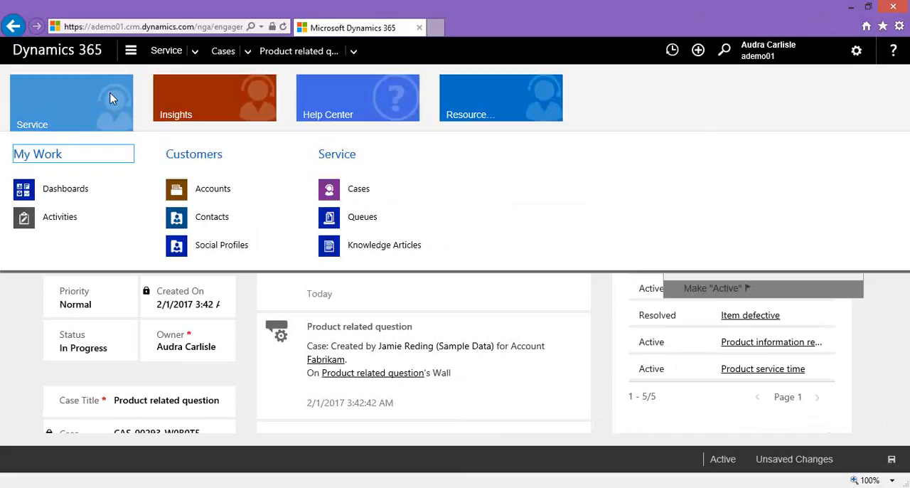
{"action": "left_click", "coordinate": [85, 194]}
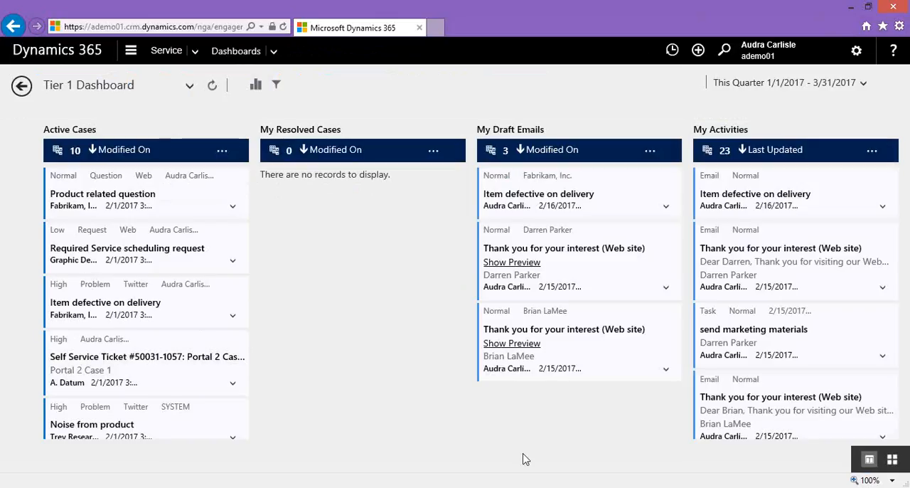
{"action": "mouse_move", "coordinate": [909, 487]}
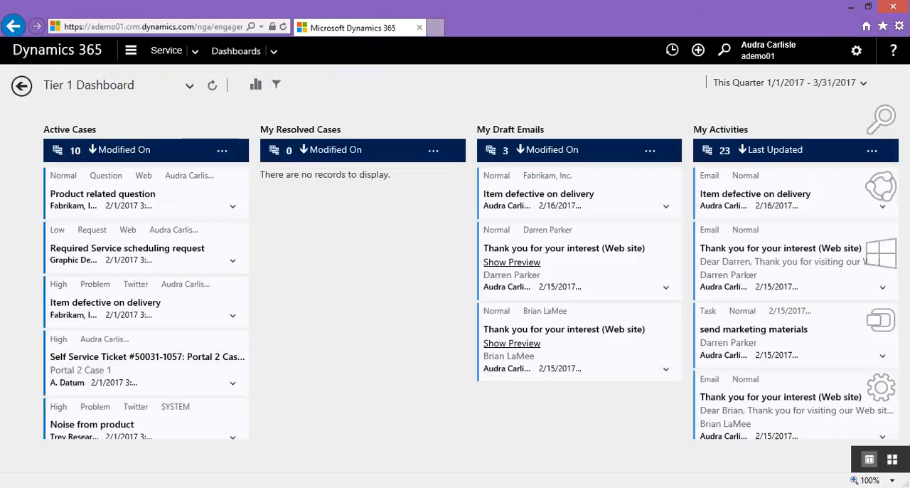